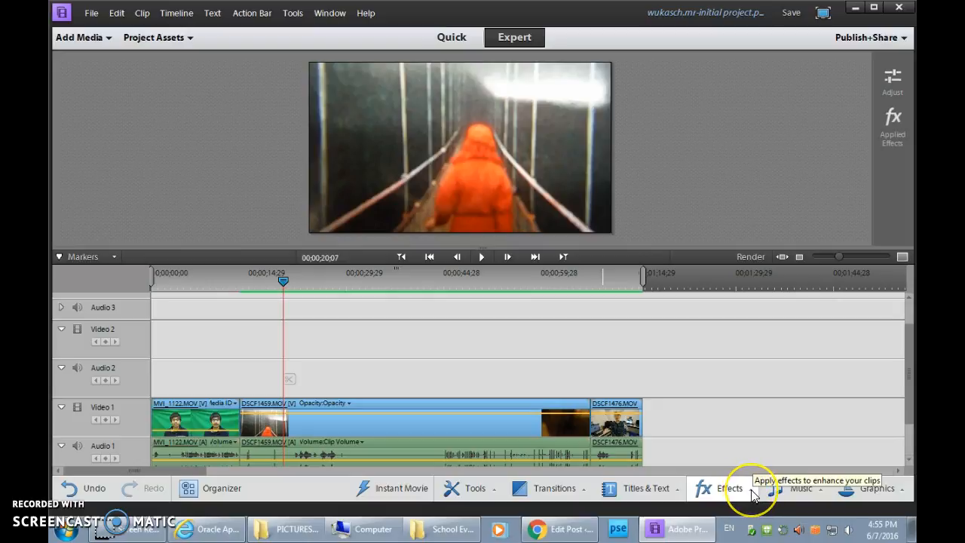
Step: Apply the Image Control effect from Advanced Adjustments to the MVI_1122.MOV clip and show its applied effects at 00;00;03;01
click(780, 315)
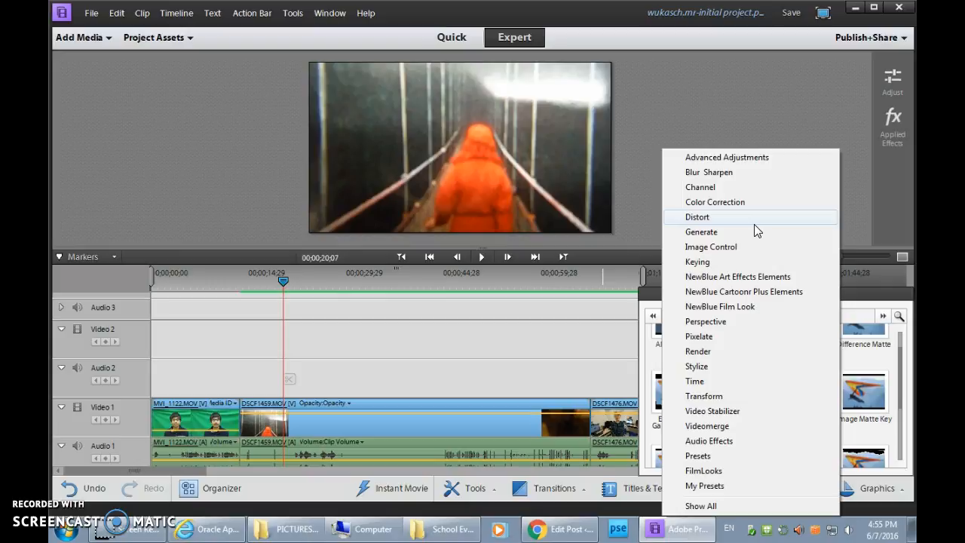
click(722, 218)
click(697, 156)
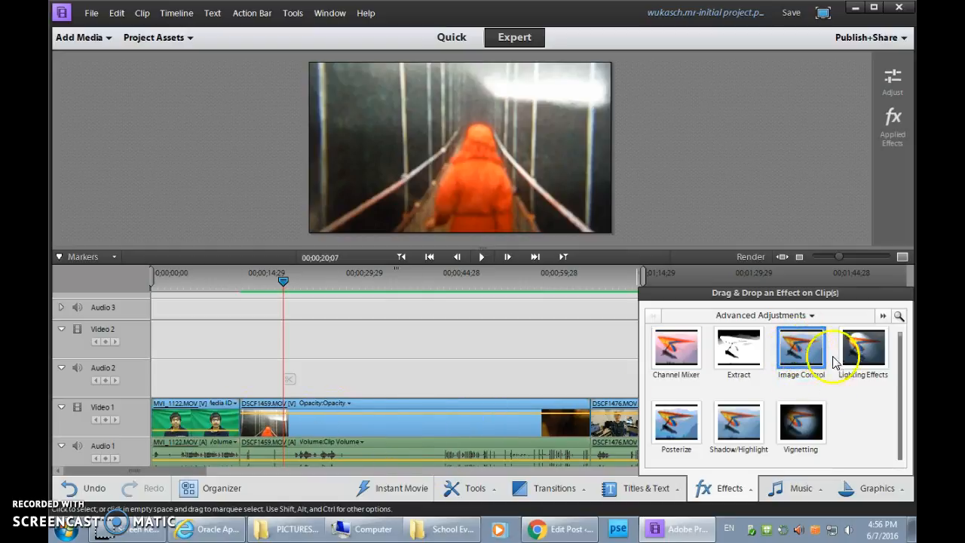
drag(801, 353, 201, 420)
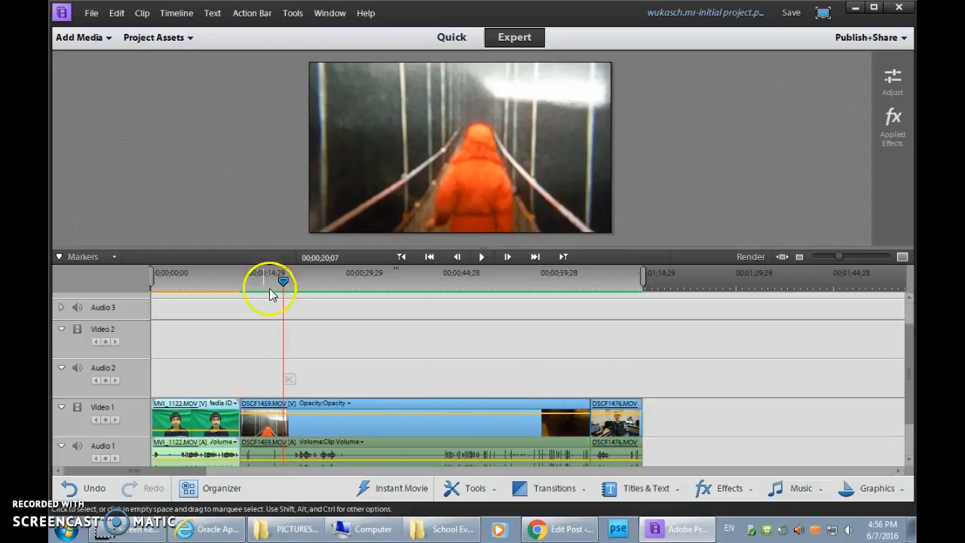
drag(283, 280, 171, 281)
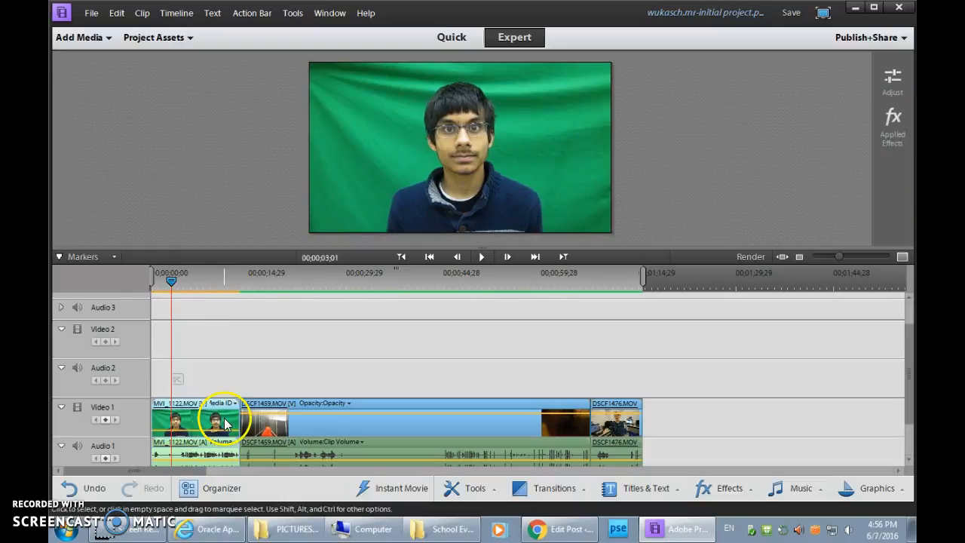
click(900, 136)
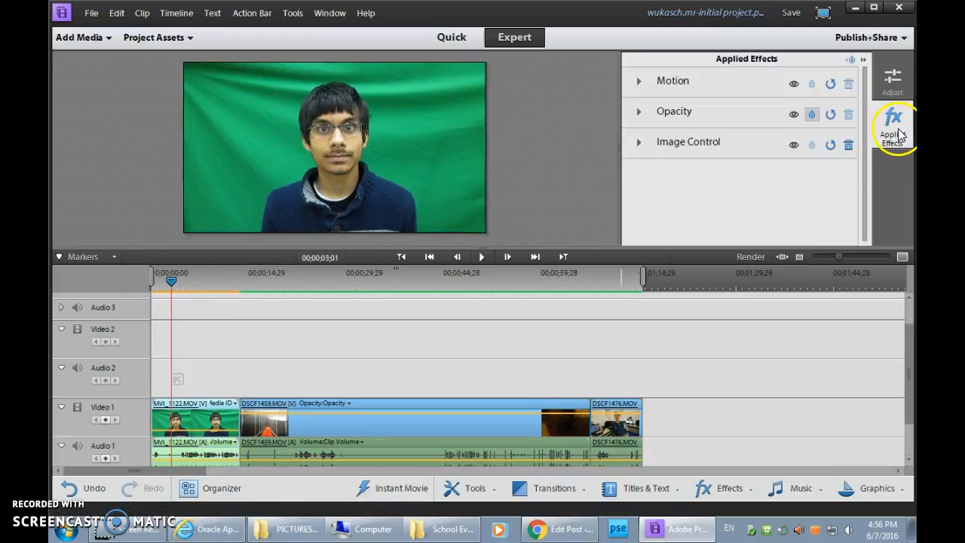
Step: Adjust Image Control on the MVI_1122.MOV clip to Brightness -12.7, Contrast 101.2, Hue -3.0° and Saturation 101.2
click(637, 145)
drag(867, 146, 865, 188)
drag(746, 144, 709, 177)
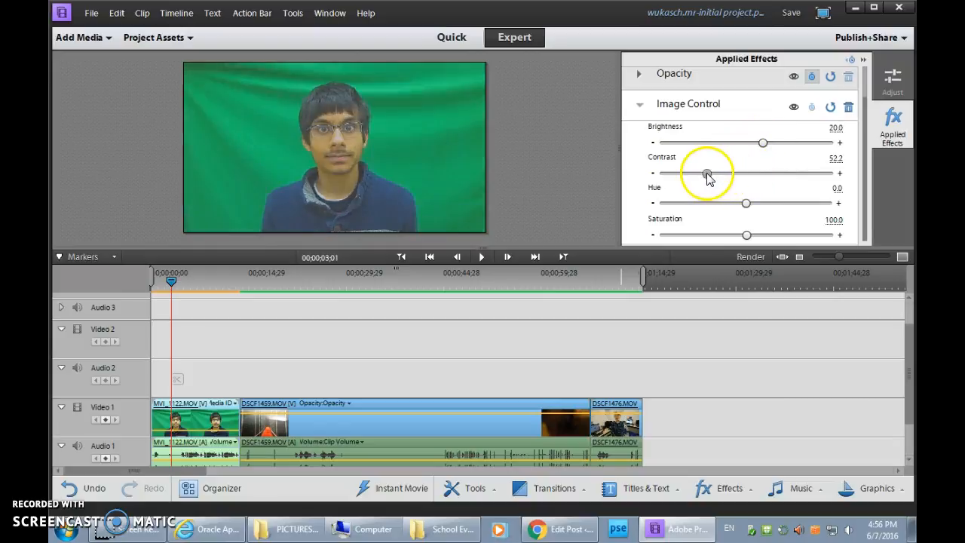
drag(762, 143, 747, 144)
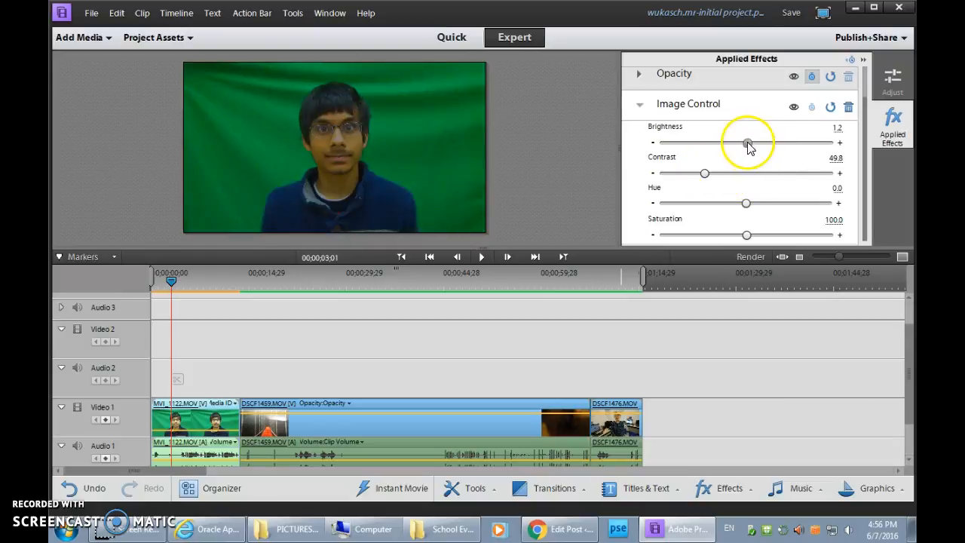
drag(706, 174, 745, 203)
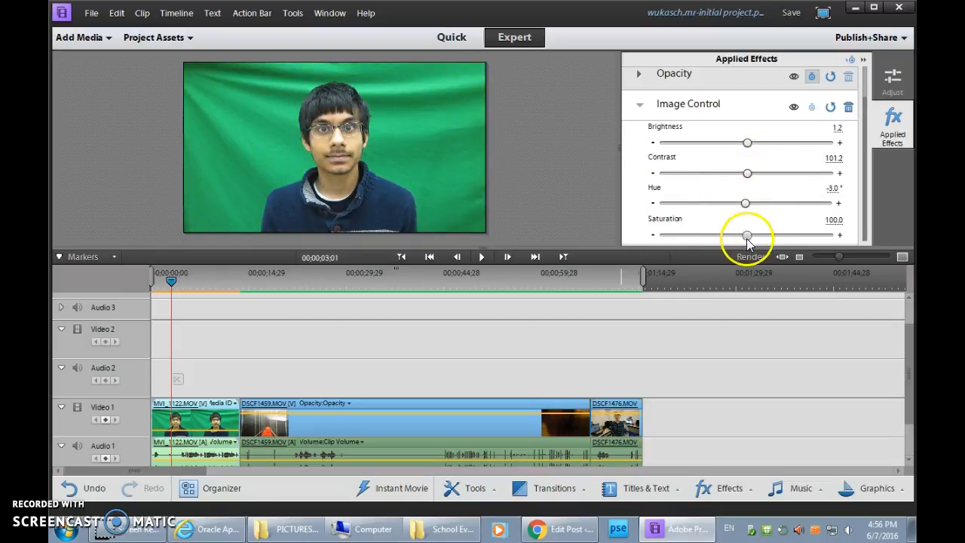
mouse_move(748, 240)
mouse_down()
mouse_move(691, 236)
mouse_move(814, 233)
mouse_move(695, 237)
mouse_move(749, 239)
mouse_up()
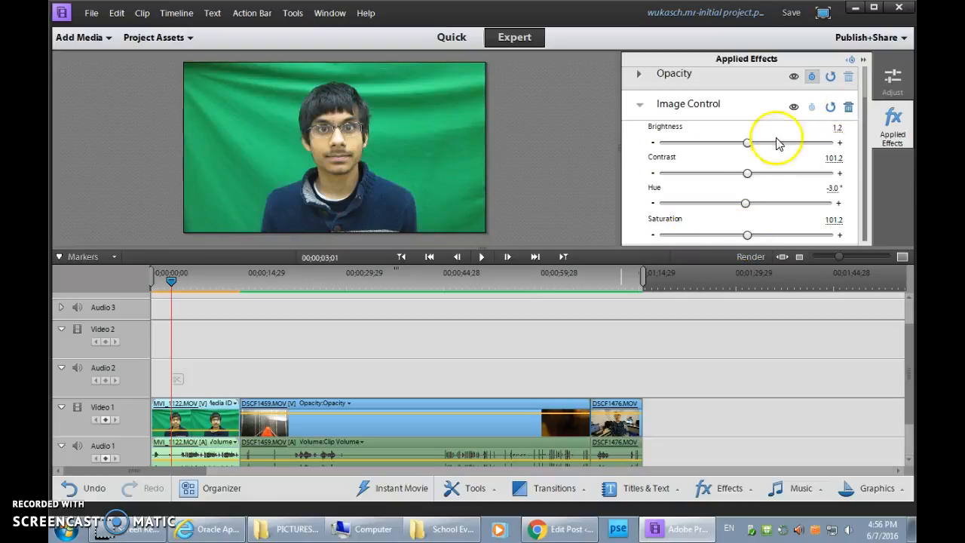
drag(747, 143, 734, 143)
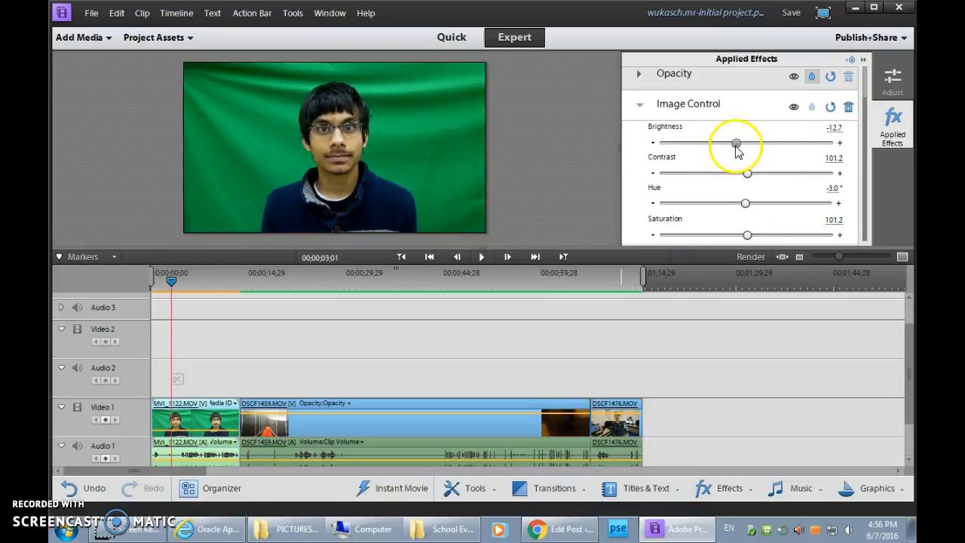
Step: Reset the Image Control settings to their defaults and turn the effect off
click(830, 110)
click(850, 108)
click(793, 107)
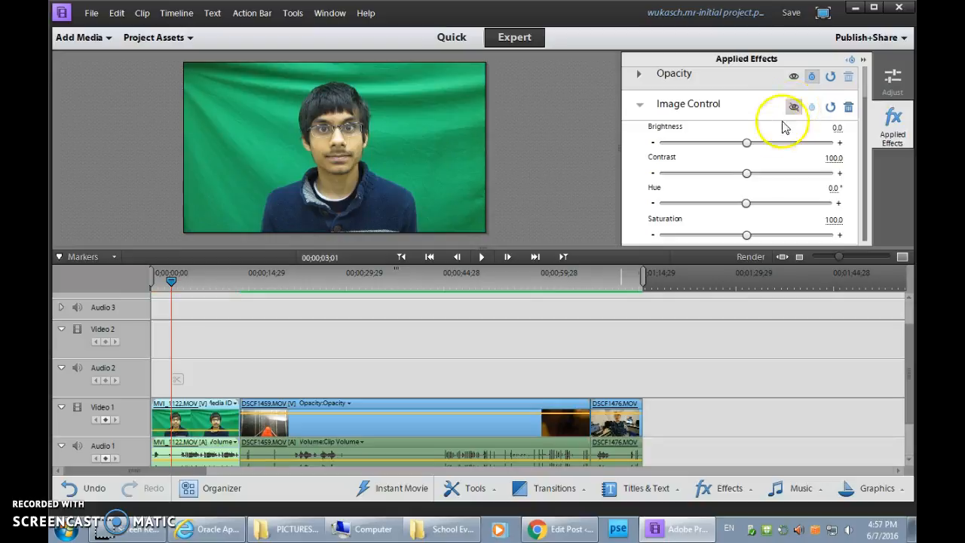
Step: Re-enable Image Control with Brightness -47.8 and Contrast 164.1, and delete the effect from the clip
drag(746, 142, 706, 143)
drag(746, 173, 799, 173)
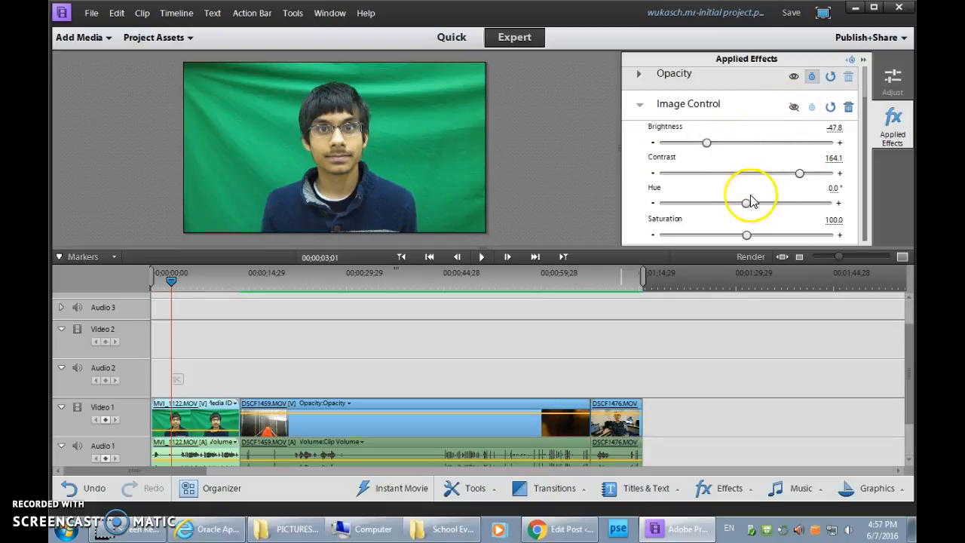
click(794, 108)
click(848, 107)
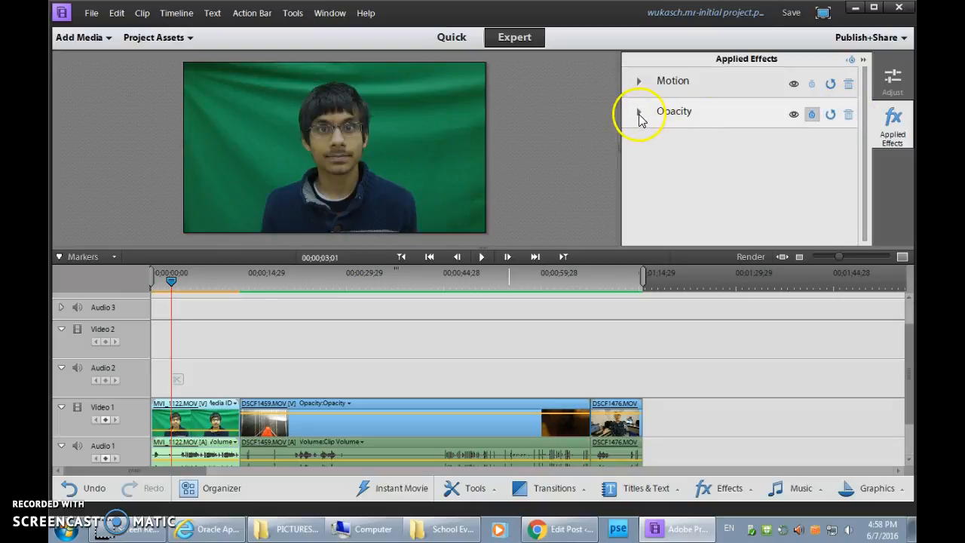
Step: Expand the clip's Opacity settings and move MVI_1122.MOV onto Video 2, above the beginning of the DSCF1459.MOV clip
click(638, 113)
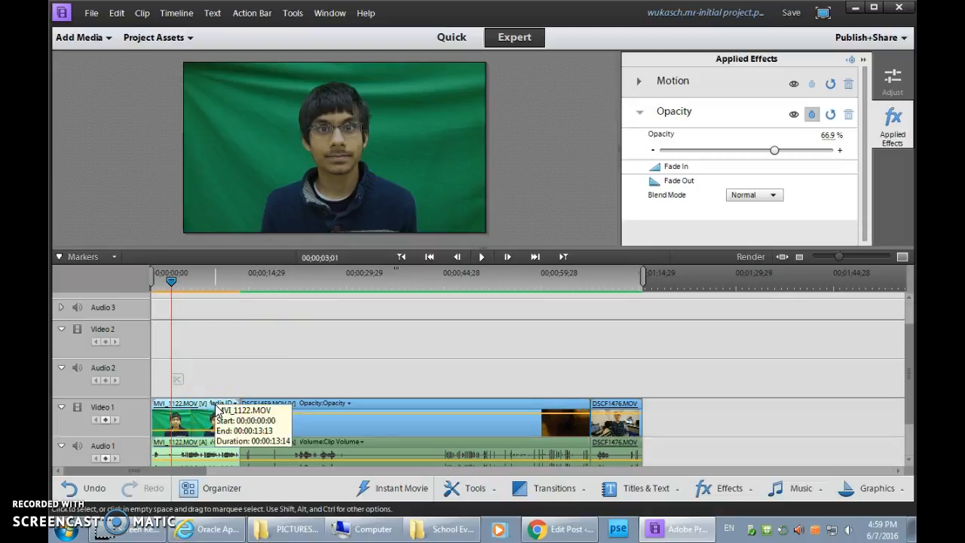
click(251, 373)
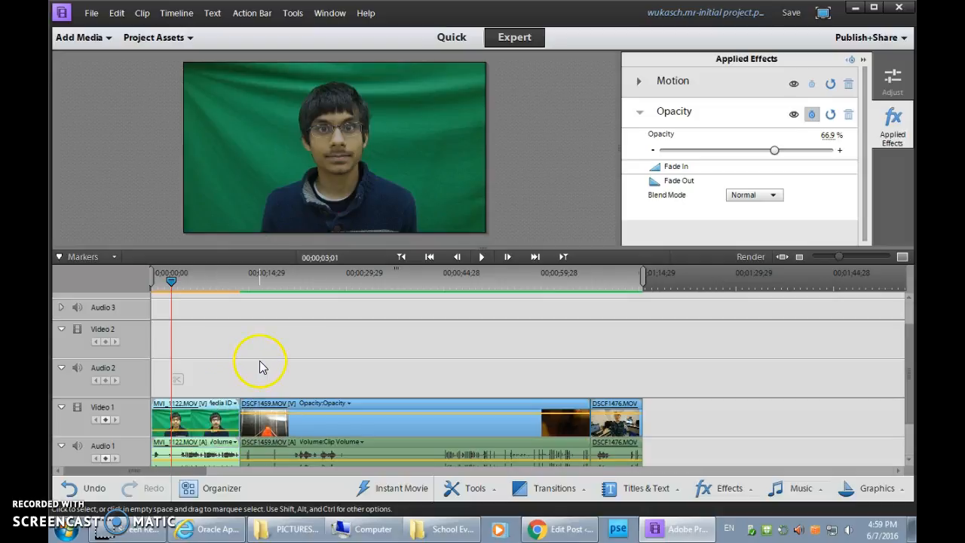
drag(204, 426, 281, 337)
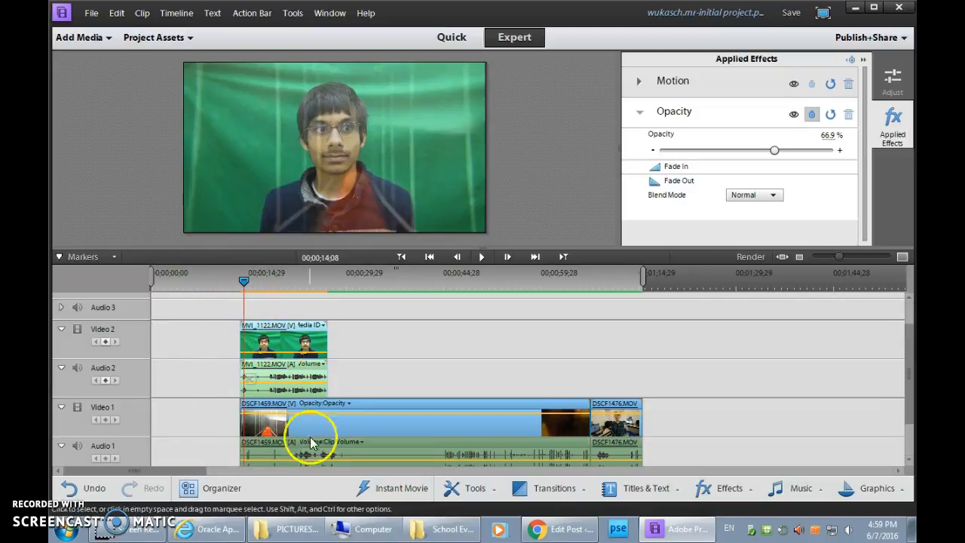
drag(293, 343, 296, 341)
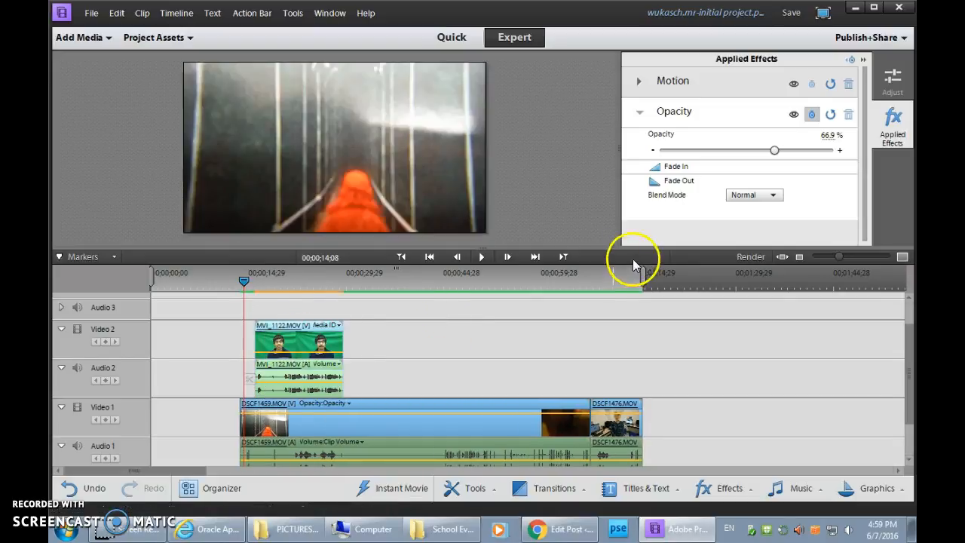
Step: Lower the Video 2 clip's opacity to 53.1%, and raise it to 100% at 00;00;16;05
drag(774, 150, 750, 152)
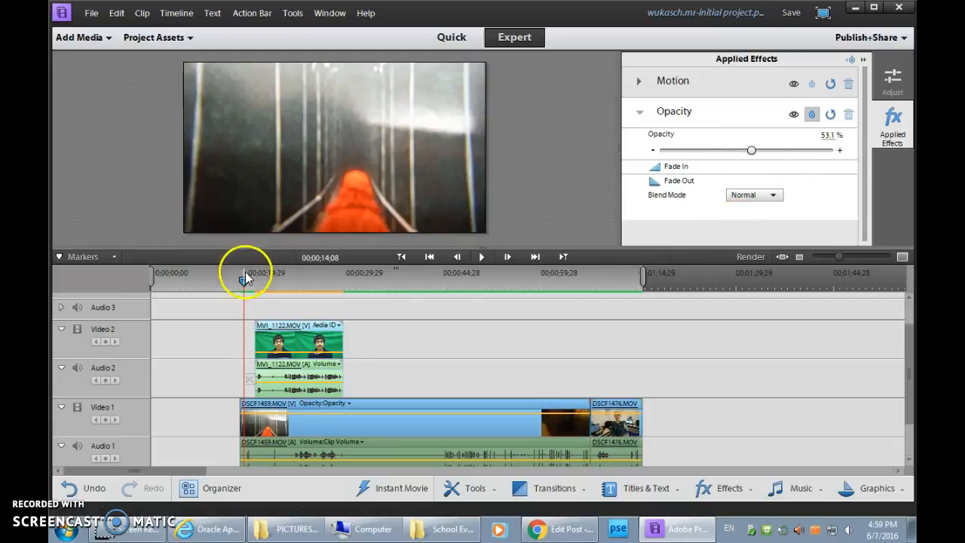
mouse_move(243, 284)
mouse_down()
mouse_move(276, 279)
mouse_move(257, 277)
mouse_up()
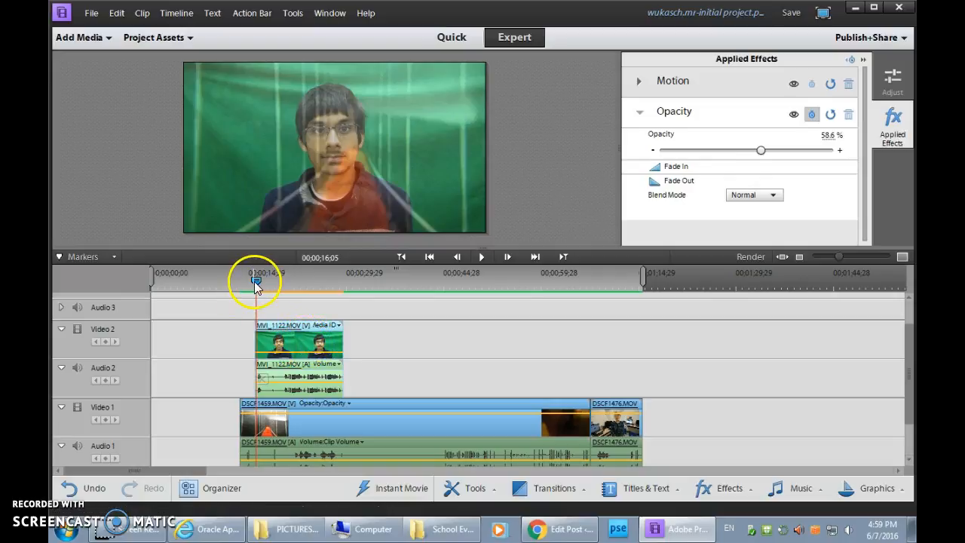
click(303, 345)
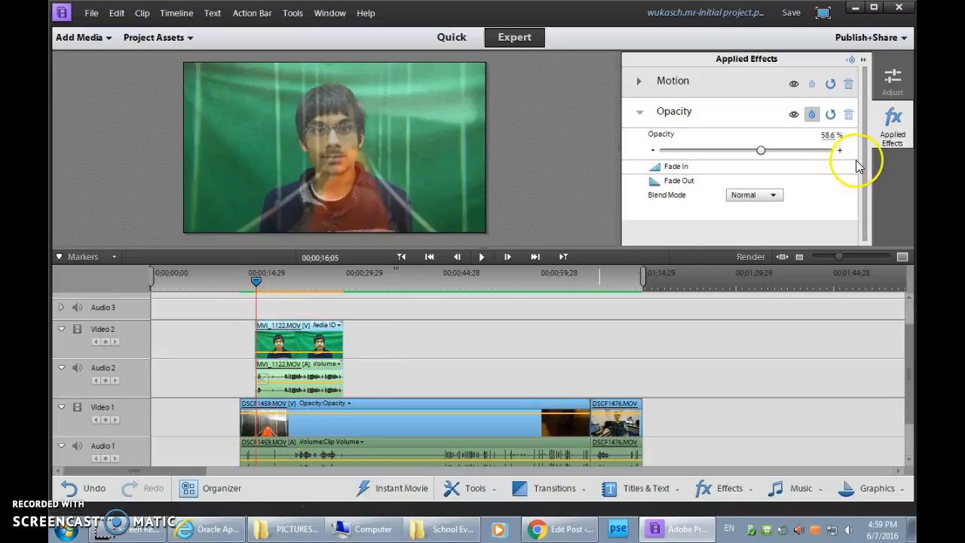
drag(766, 151, 832, 150)
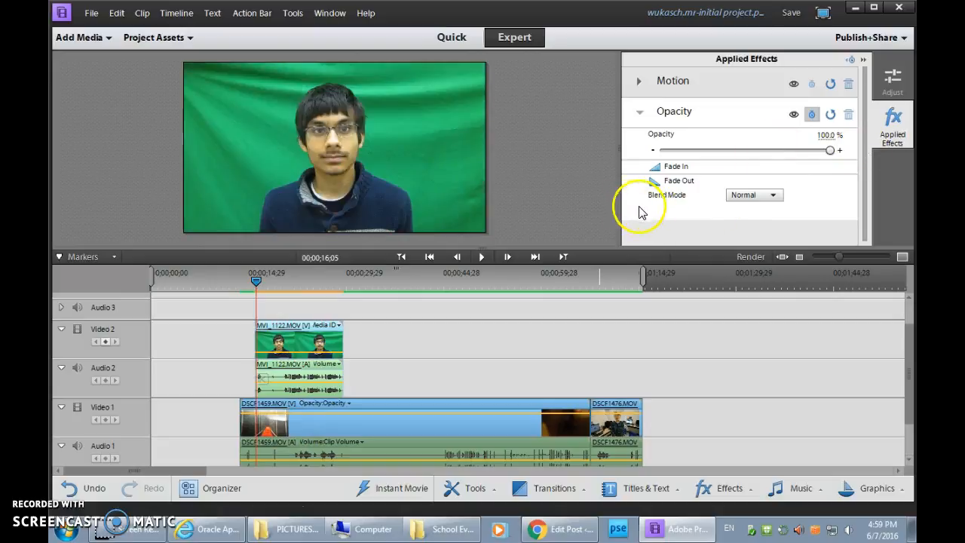
click(640, 111)
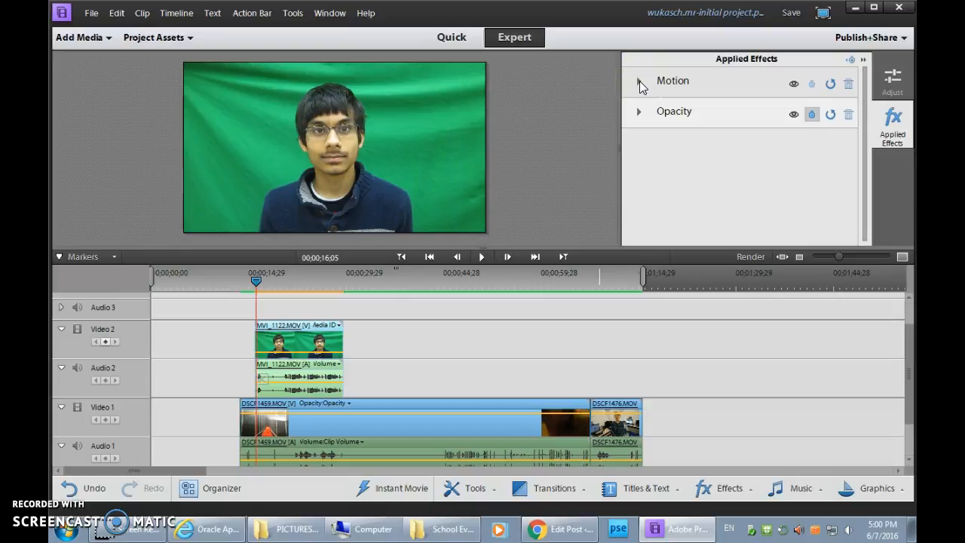
Step: Try a Motion rotation of 3.0° and a scale of 137.1 on the Video 2 clip, and reset the Motion settings
click(639, 80)
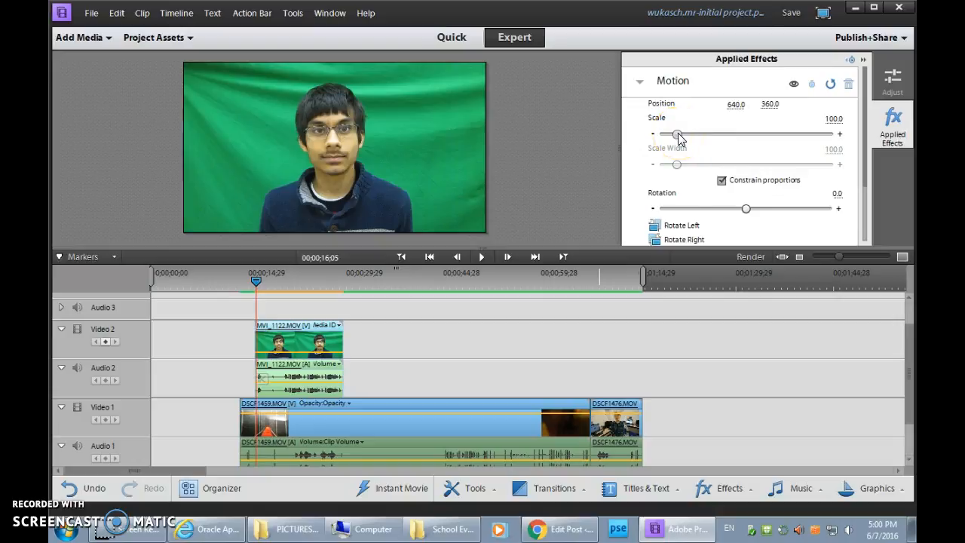
click(744, 210)
drag(746, 215, 746, 209)
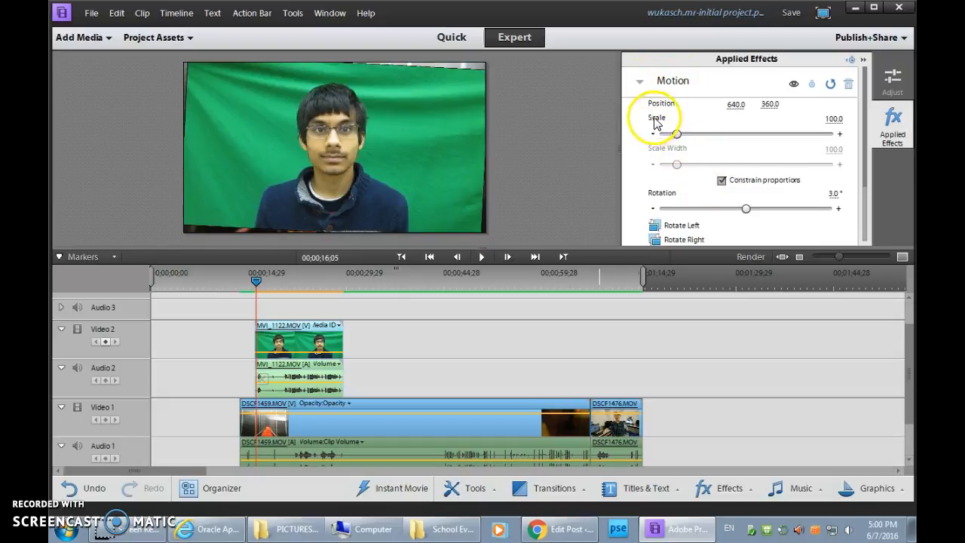
drag(678, 133, 682, 134)
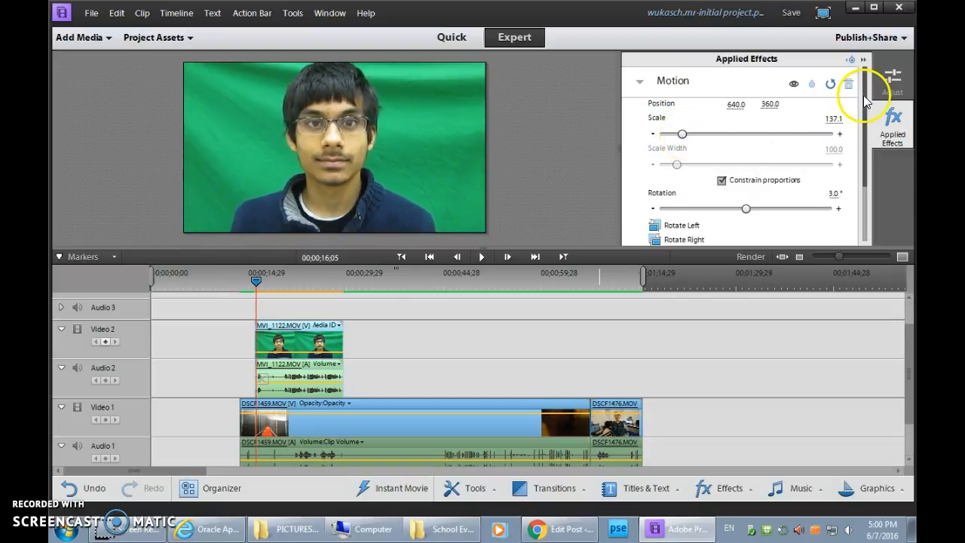
mouse_move(733, 104)
mouse_down()
mouse_move(780, 108)
mouse_move(743, 108)
mouse_up()
click(830, 84)
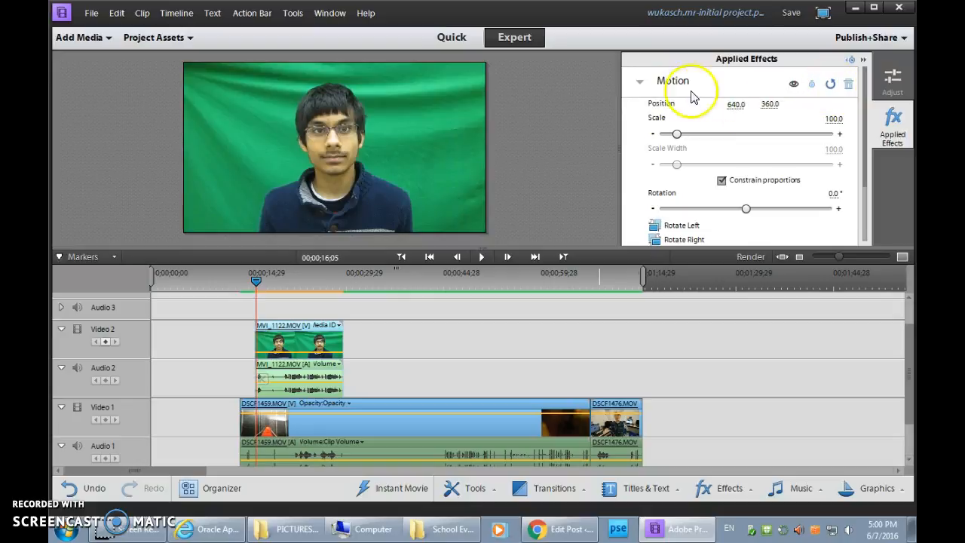
click(640, 83)
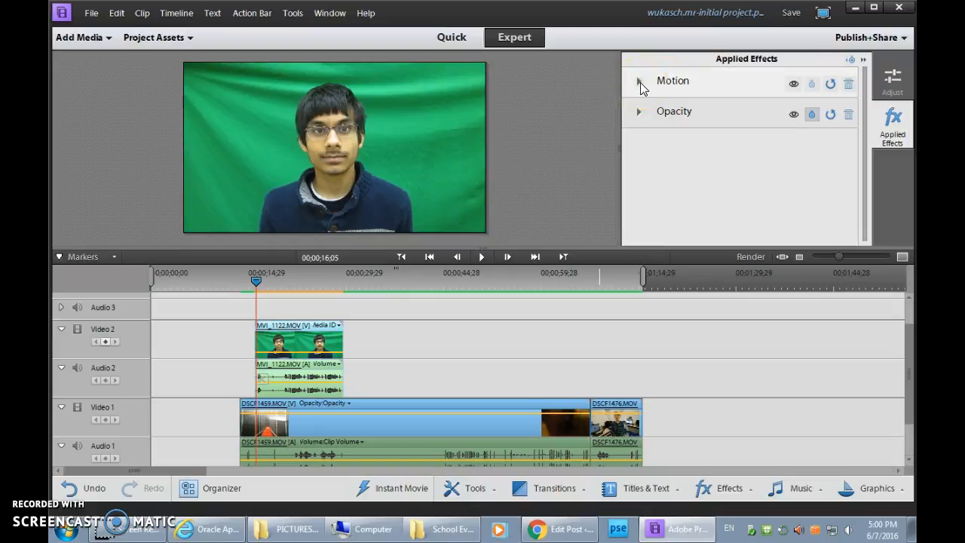
Step: Reset the Color (RGB) adjustment of the Video 2 clip and close the adjustments
click(892, 79)
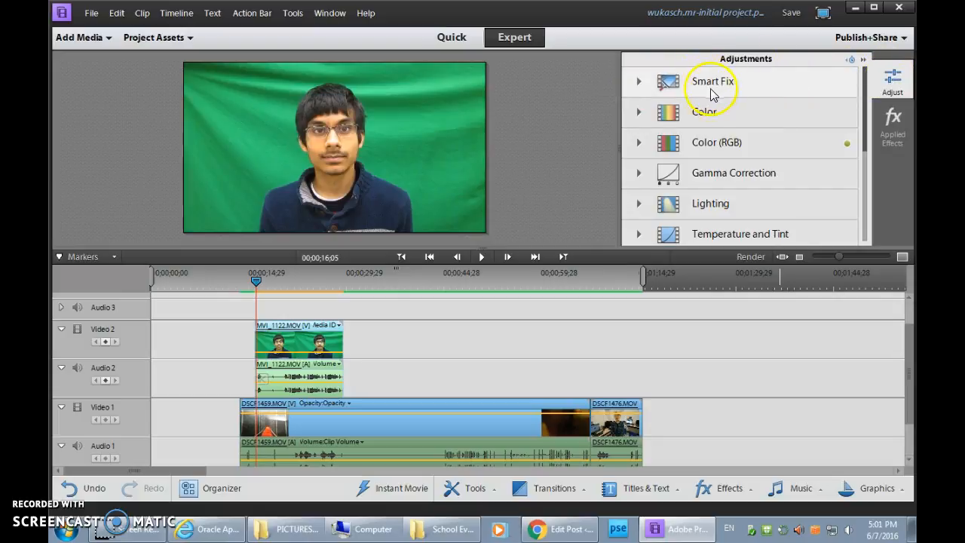
mouse_move(864, 136)
mouse_down()
mouse_move(866, 156)
mouse_move(871, 87)
mouse_move(864, 172)
mouse_move(869, 149)
mouse_up()
click(777, 143)
click(642, 225)
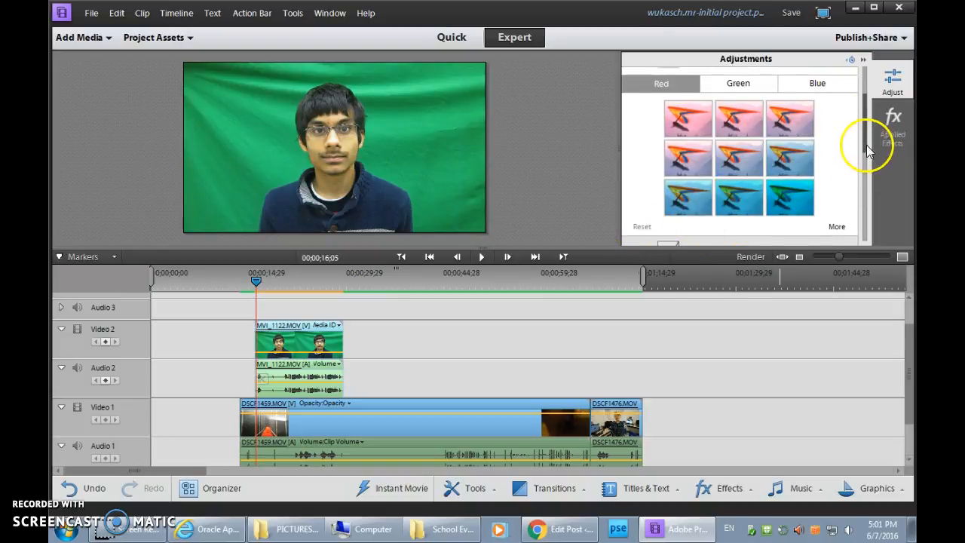
drag(863, 148, 867, 78)
click(639, 142)
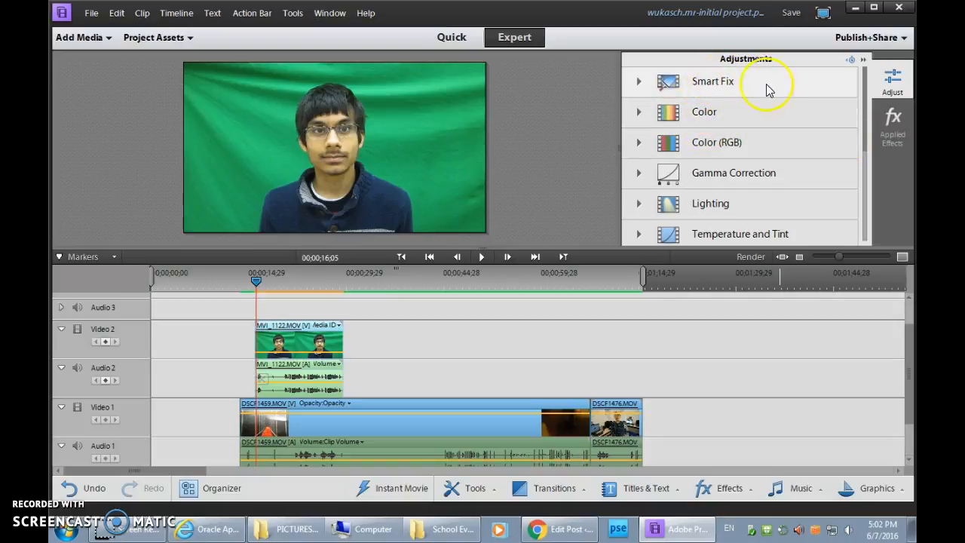
click(865, 63)
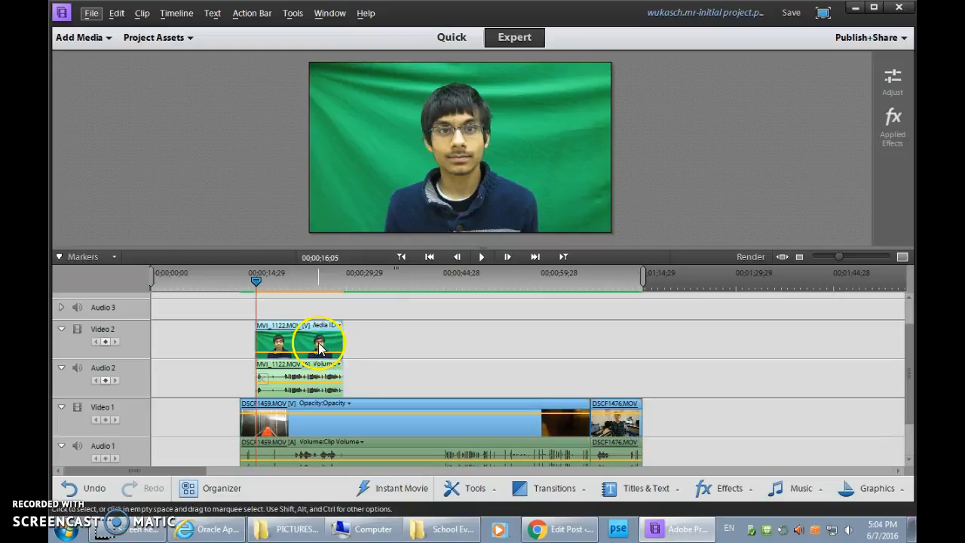
Step: Move the MVI_1122.MOV clip back to the start of Video 1 and place the playhead at 00;00;07;21
drag(319, 345, 186, 433)
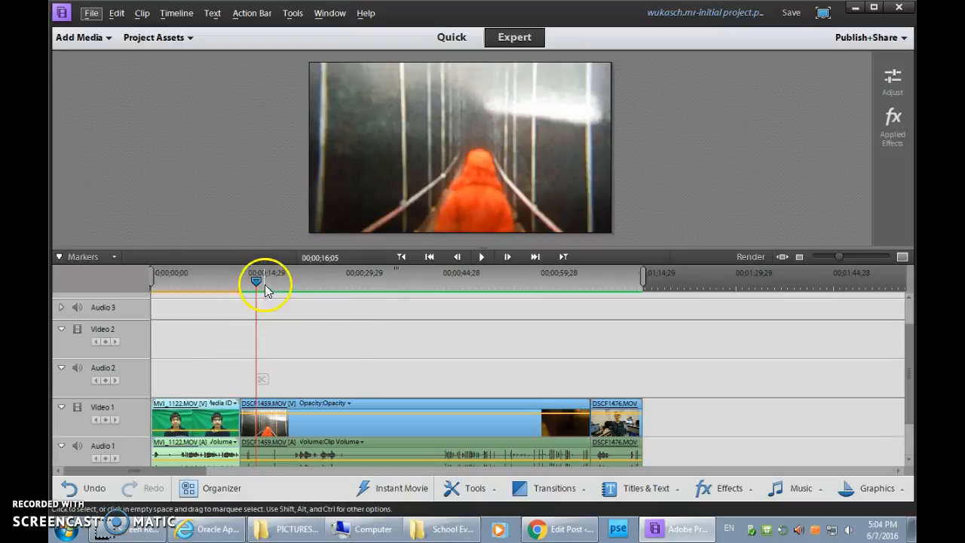
drag(257, 280, 201, 280)
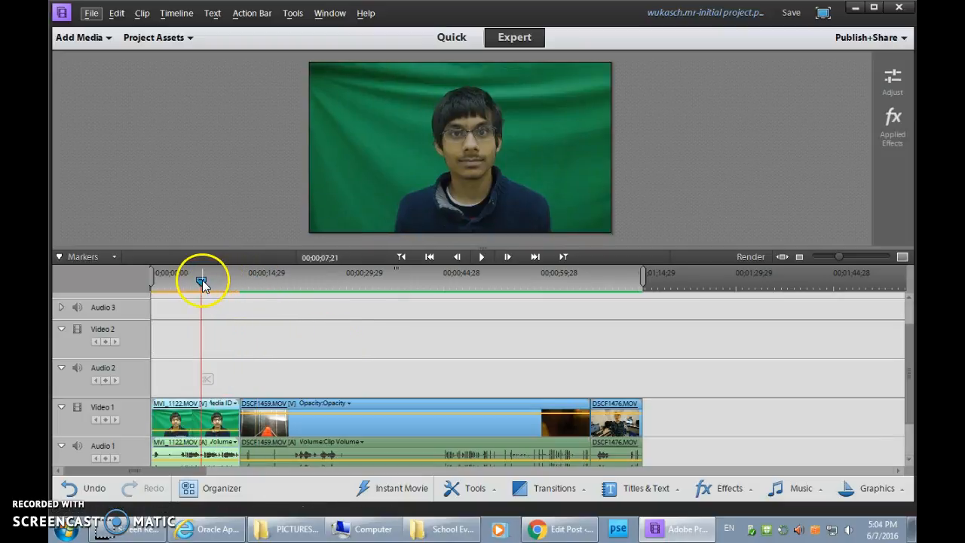
Step: Preview the timeline from the first clip and from about 00;00;42;18 in DSCF1459.MOV, and step forward a frame
key(space)
click(462, 275)
click(483, 257)
click(482, 257)
drag(205, 287, 427, 293)
key(space)
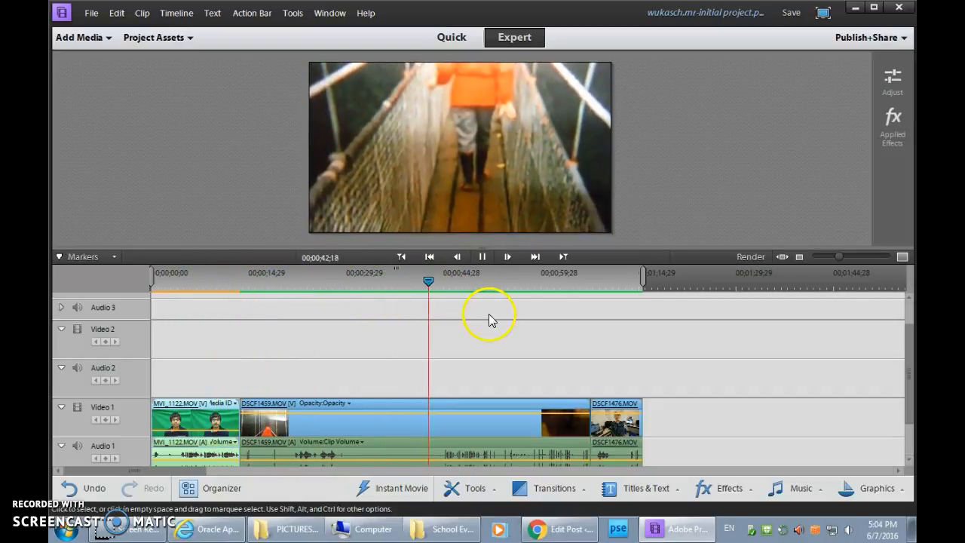
click(510, 257)
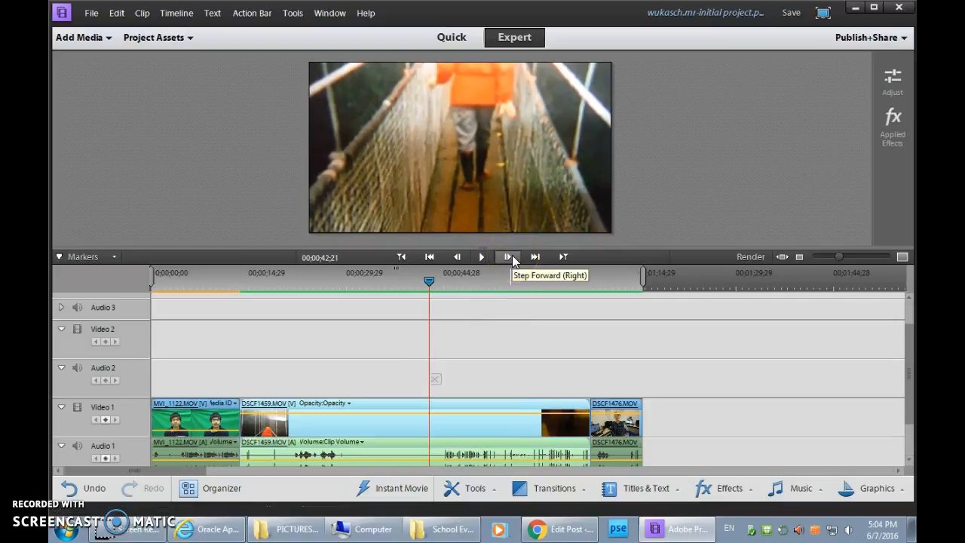
Step: Step the playhead forward frame by frame through the DSCF1459.MOV clip
click(511, 257)
click(508, 255)
click(509, 256)
click(509, 255)
click(509, 255)
click(508, 255)
click(508, 255)
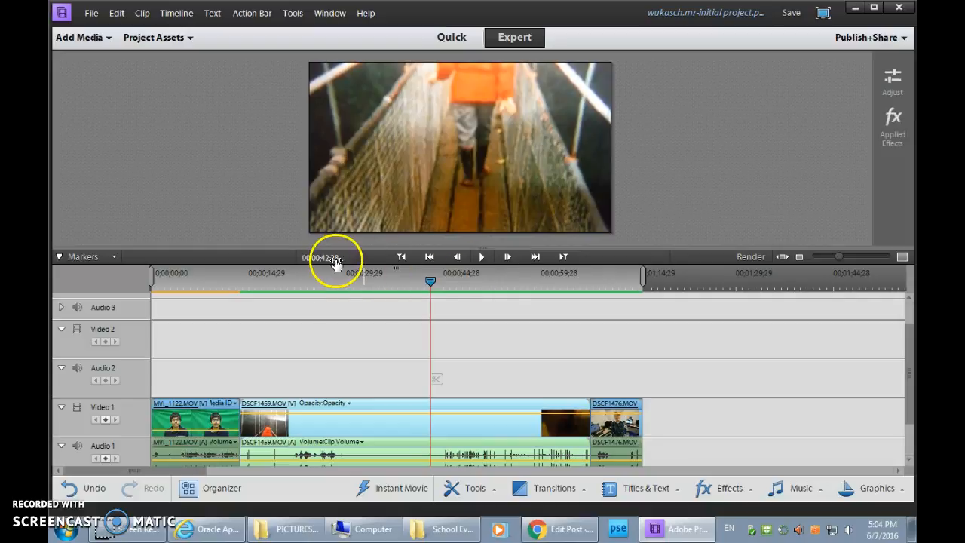
click(509, 257)
Step: Fast-forward through the DSCF1459.MOV clip, and jump to the edit points at its end and its start
click(537, 257)
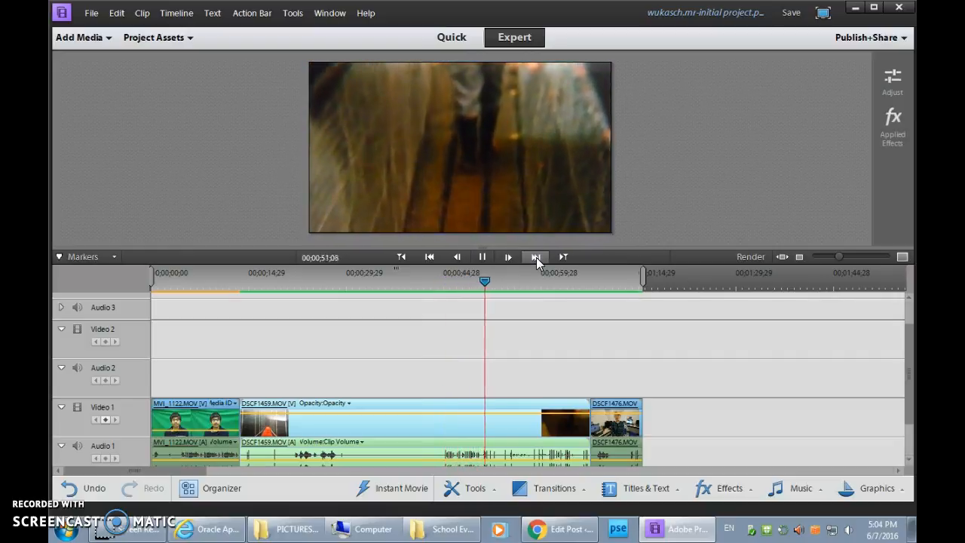
click(483, 257)
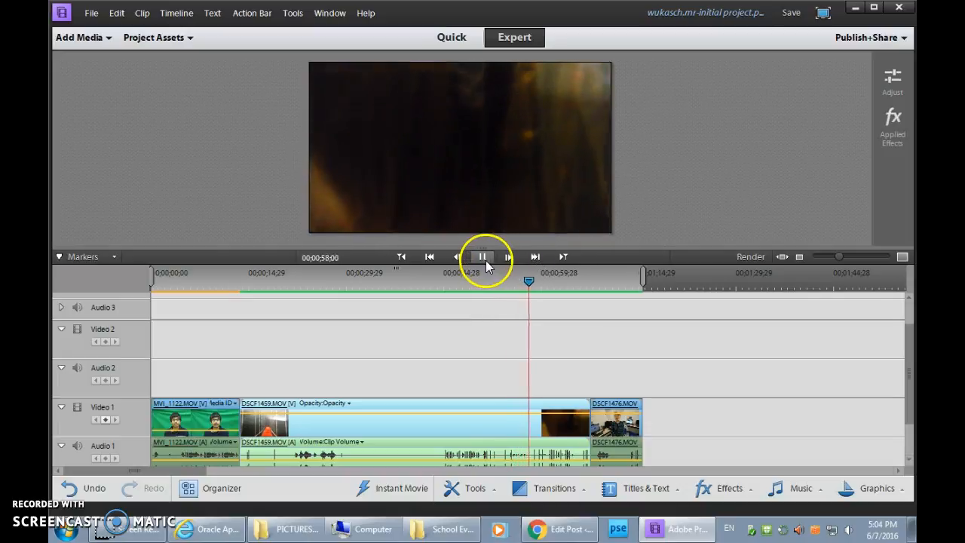
click(559, 257)
click(557, 256)
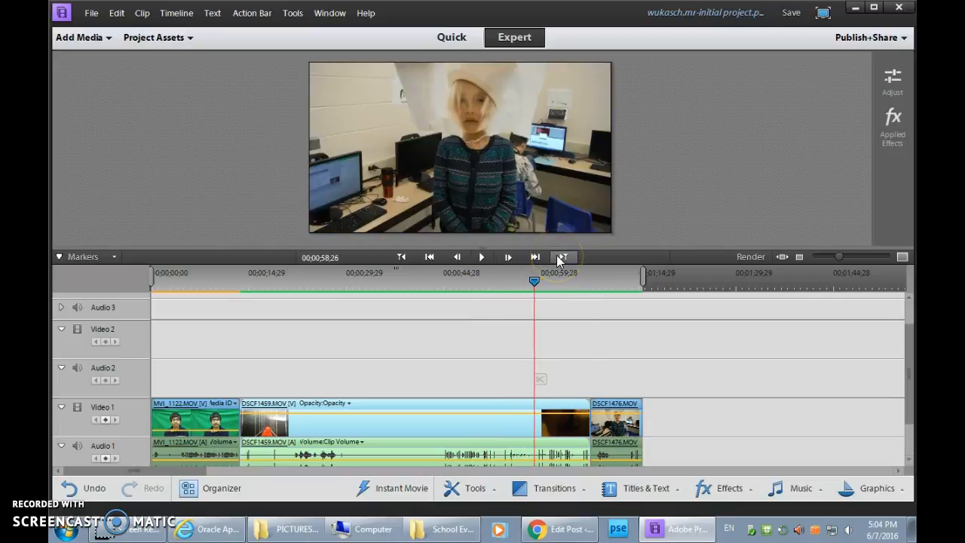
click(401, 257)
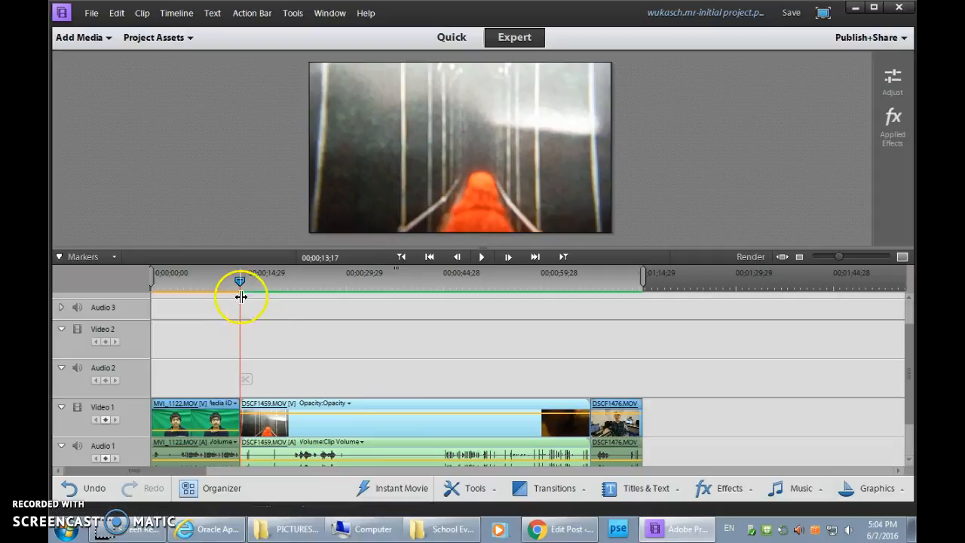
Step: Save the project and move the playhead to 00;00;06;11 in the MVI_1122.MOV clip
key(ctrl+s)
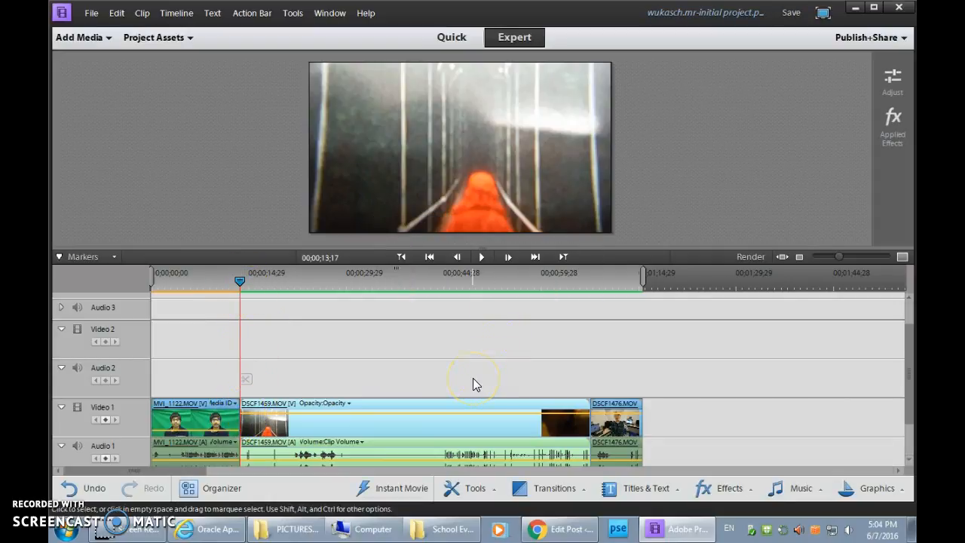
scroll(473, 385, down, 1)
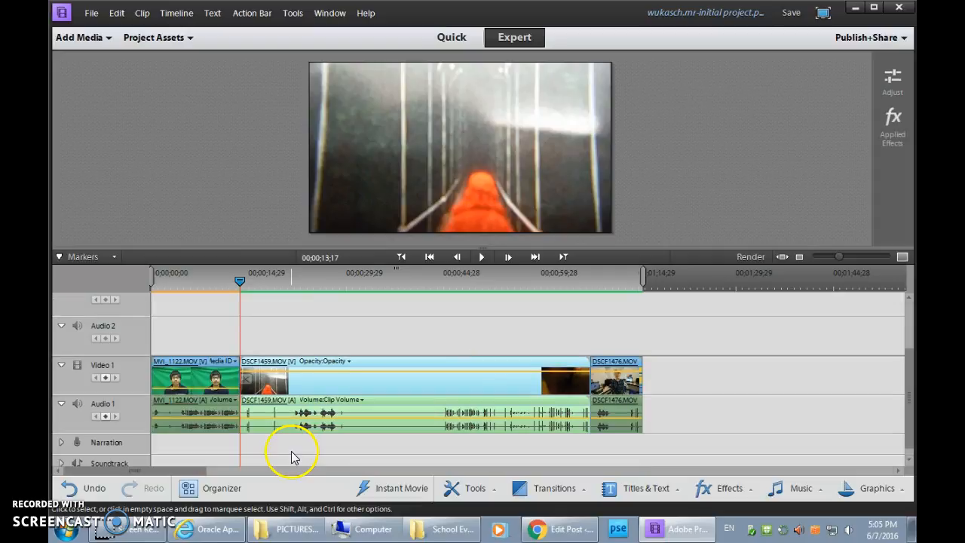
drag(240, 279, 192, 280)
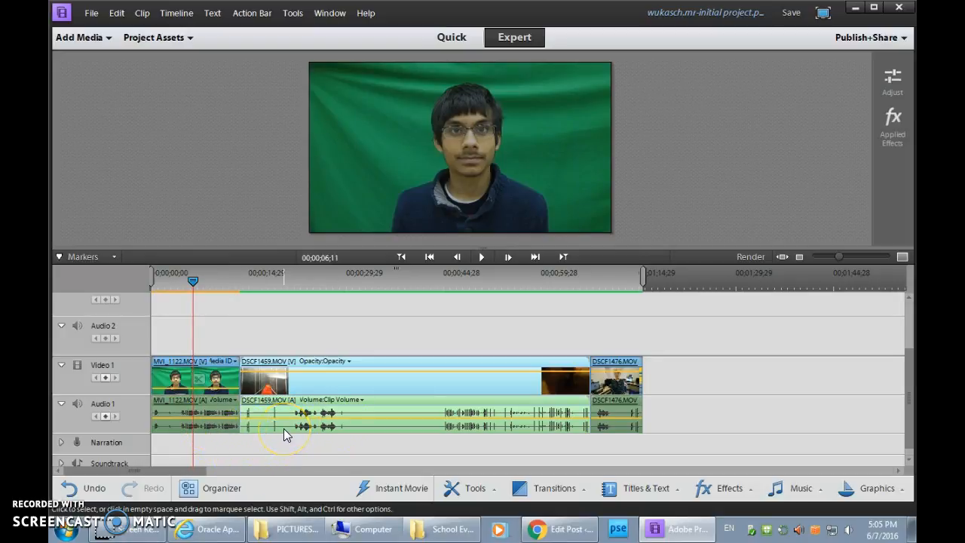
Step: Unlink the audio and video of the MVI_1122.MOV clip and delete its audio from Audio 1
right_click(215, 414)
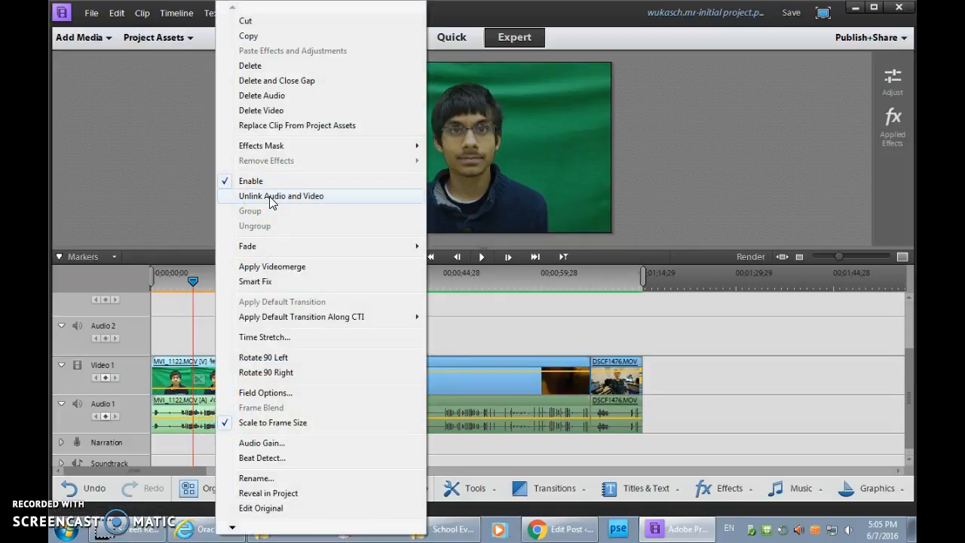
click(271, 197)
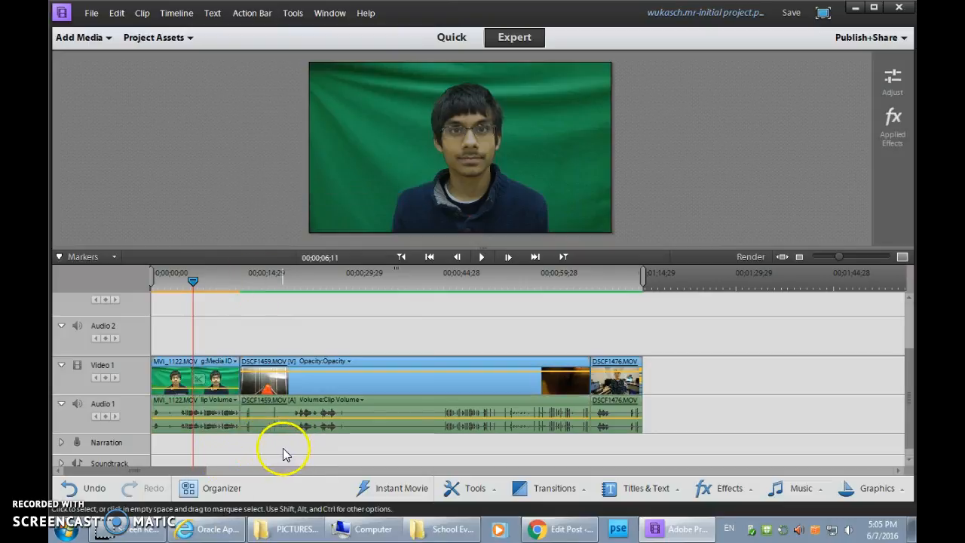
click(209, 407)
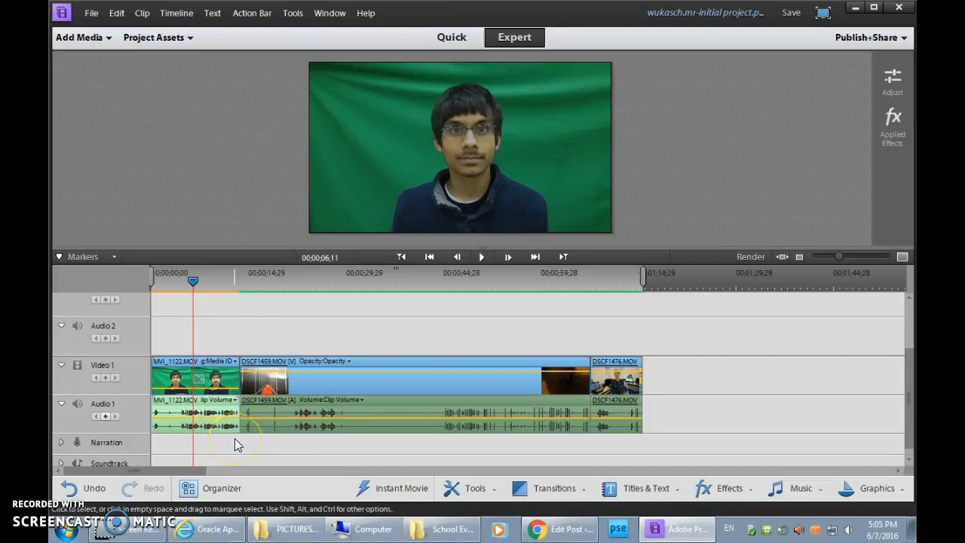
key(Delete)
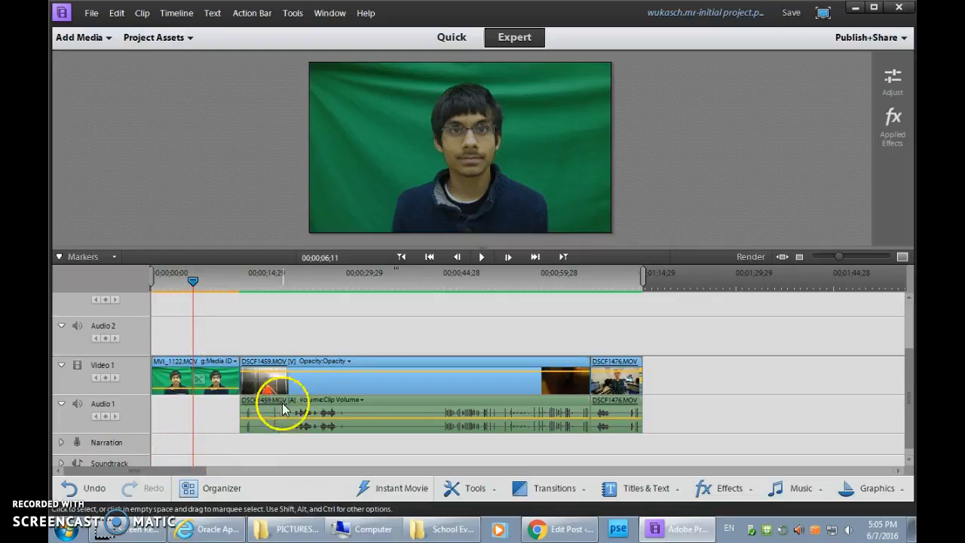
Step: Examine the adjustable line properties offered for the audio and video of the DSCF1459.MOV clip
click(349, 402)
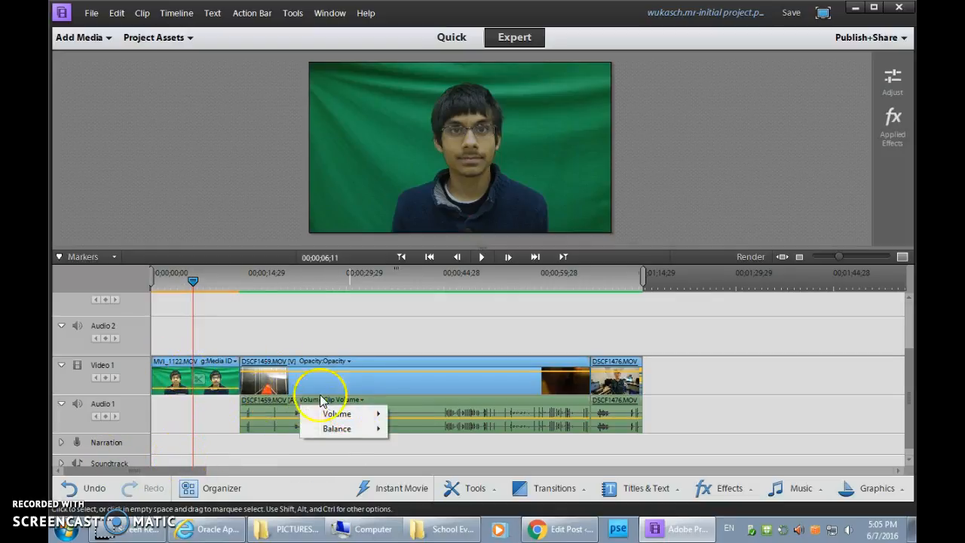
click(275, 419)
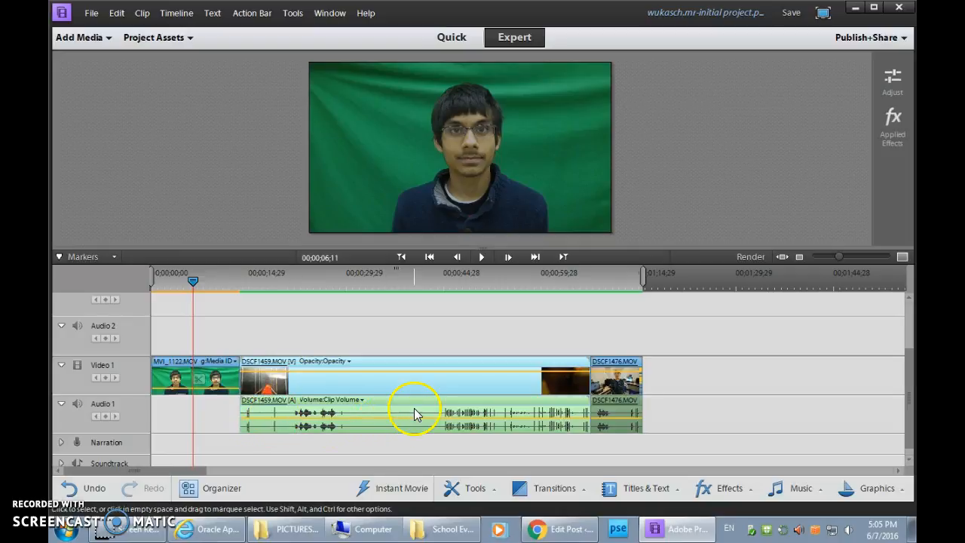
click(363, 400)
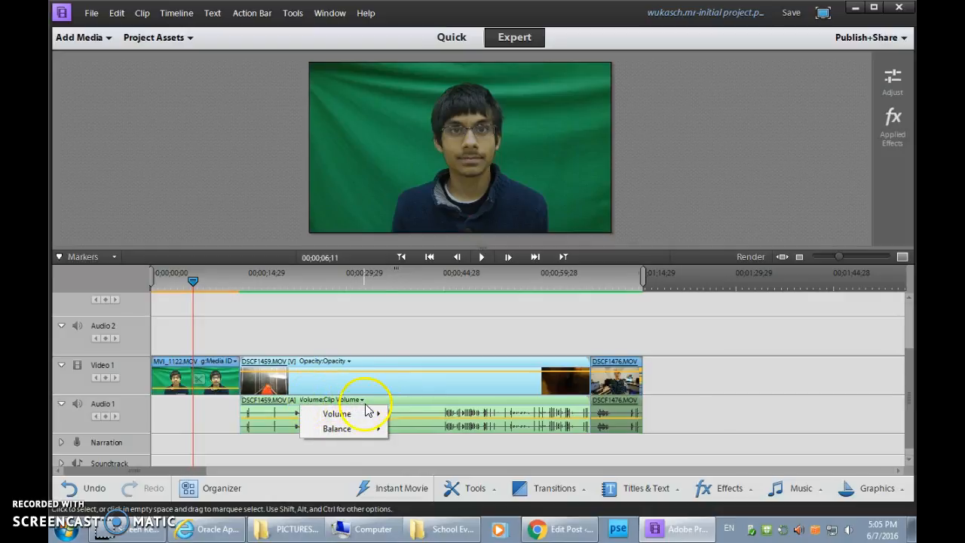
click(349, 361)
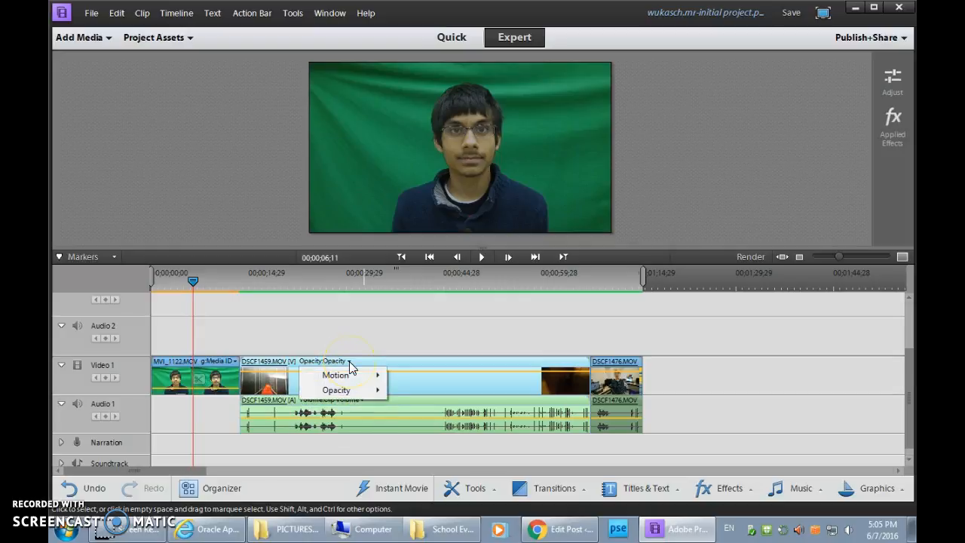
click(445, 386)
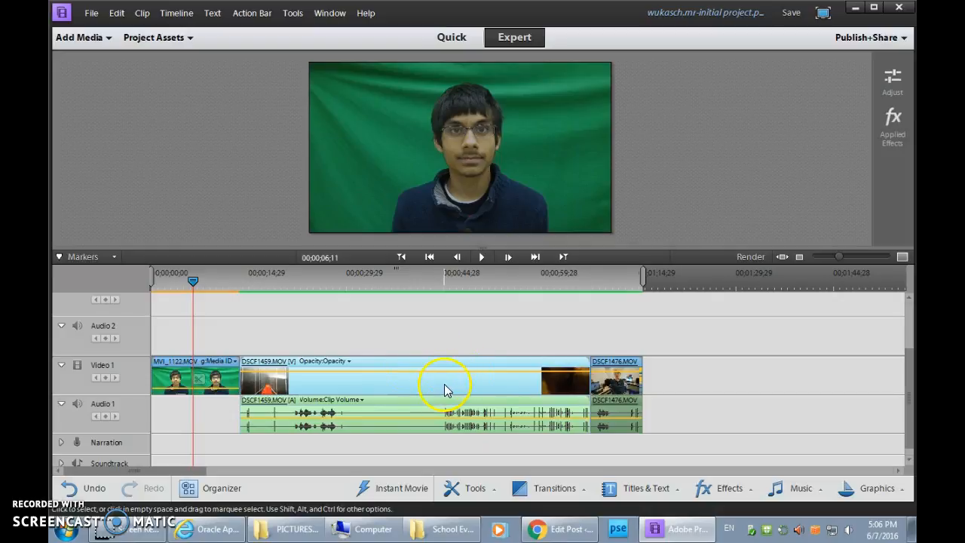
mouse_move(453, 378)
mouse_down()
mouse_move(445, 383)
mouse_move(454, 381)
mouse_up()
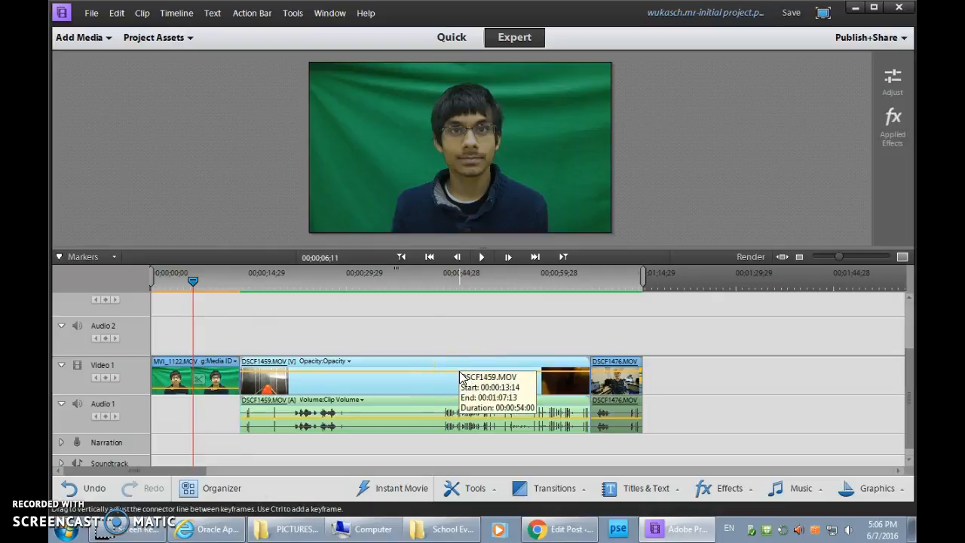
click(213, 392)
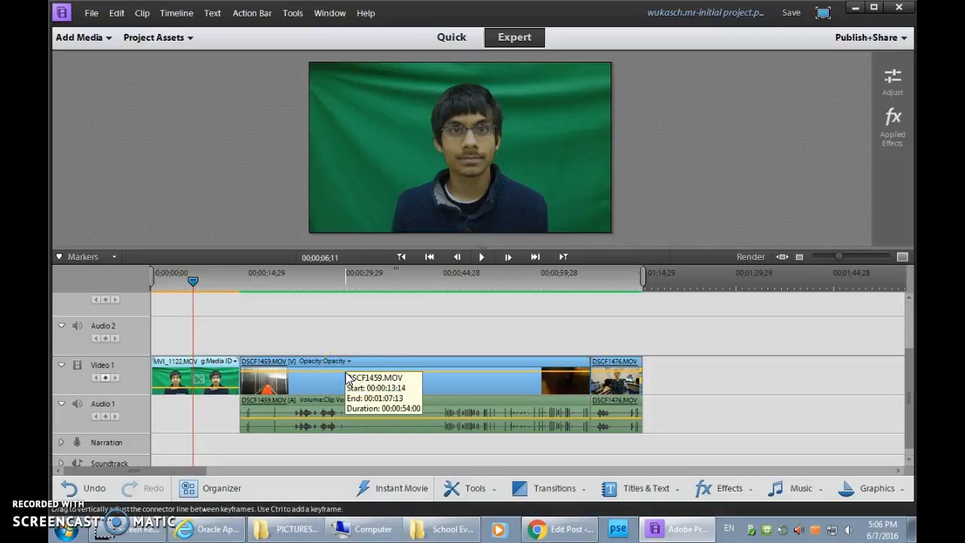
Step: Try a lower opacity on the DSCF1459.MOV clip, view it at 00;00;15;01, and restore the opacity to 100
drag(344, 372, 345, 381)
drag(171, 296, 249, 286)
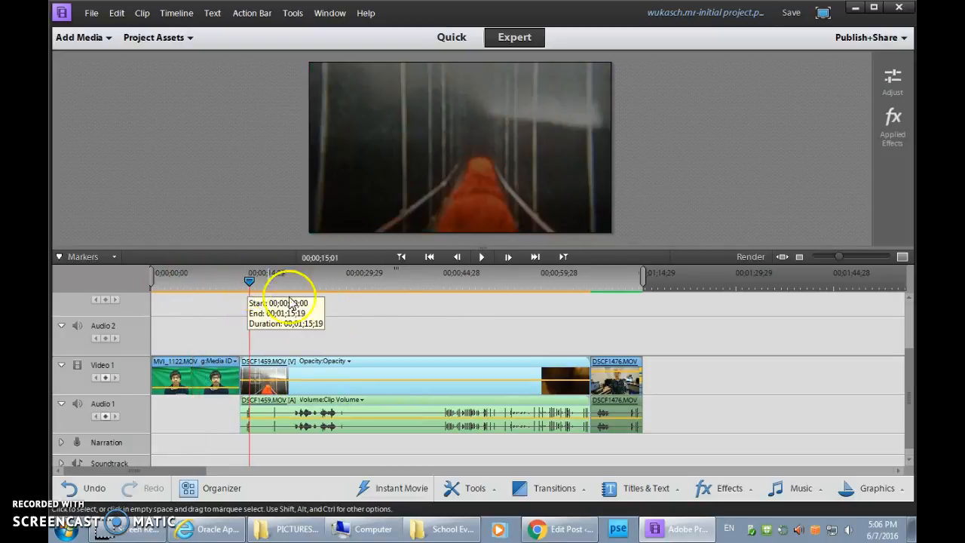
drag(332, 385, 334, 367)
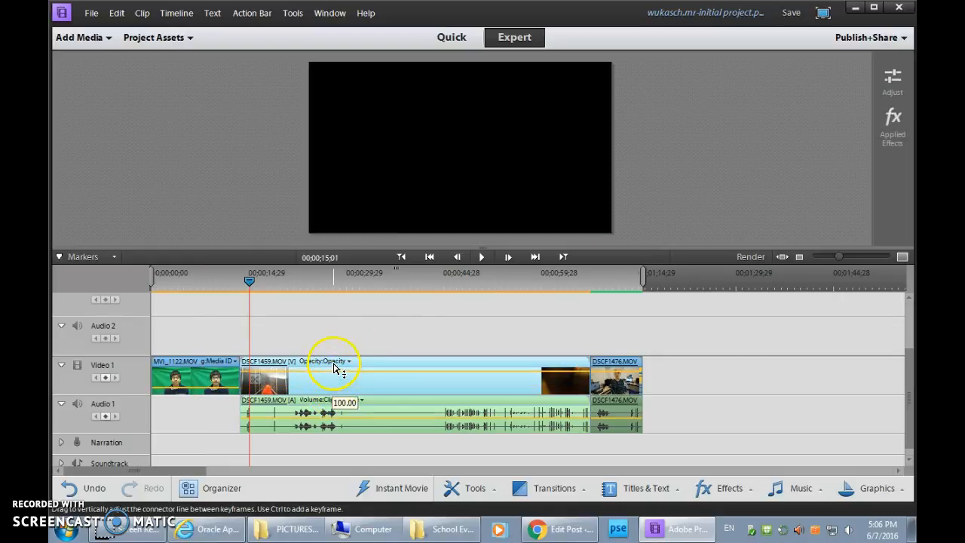
Step: Try to raise the property line of the MVI_1122.MOV clip, and play the clip up to 00;00;09;20
drag(225, 391, 220, 368)
drag(249, 280, 189, 280)
key(space)
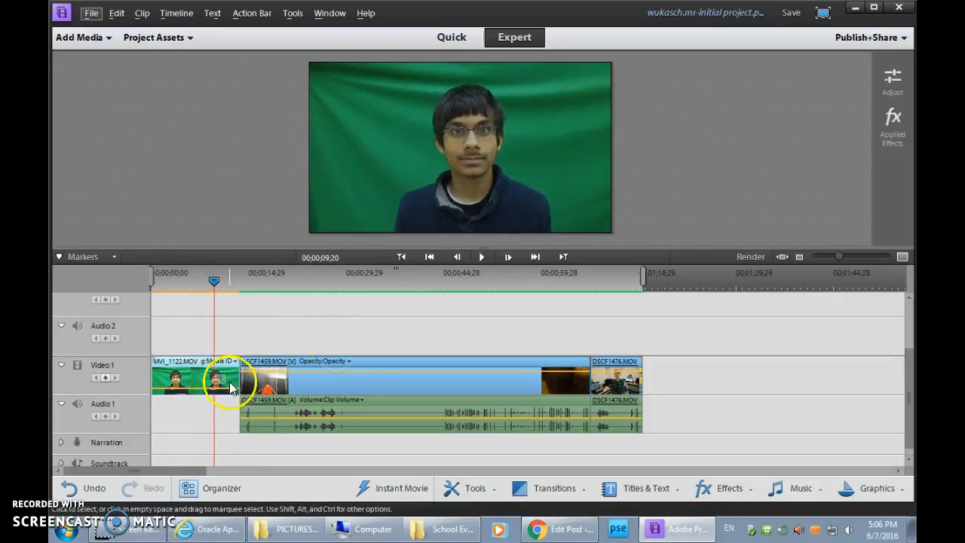
Step: Move the MVI_1122.MOV clip between DSCF1459.MOV and DSCF1476.MOV, and insert it into the middle of DSCF1459.MOV to split that clip
drag(190, 382, 630, 379)
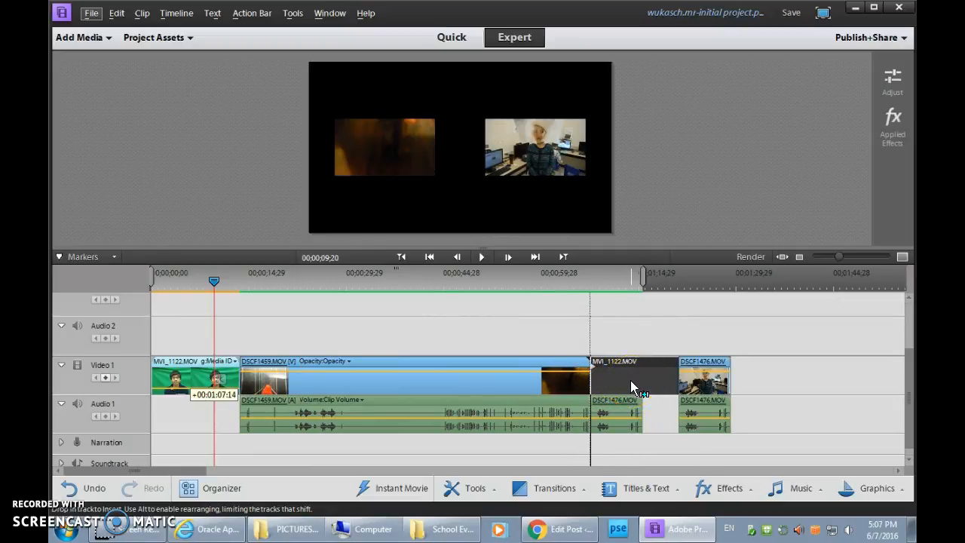
drag(630, 380, 631, 381)
click(656, 388)
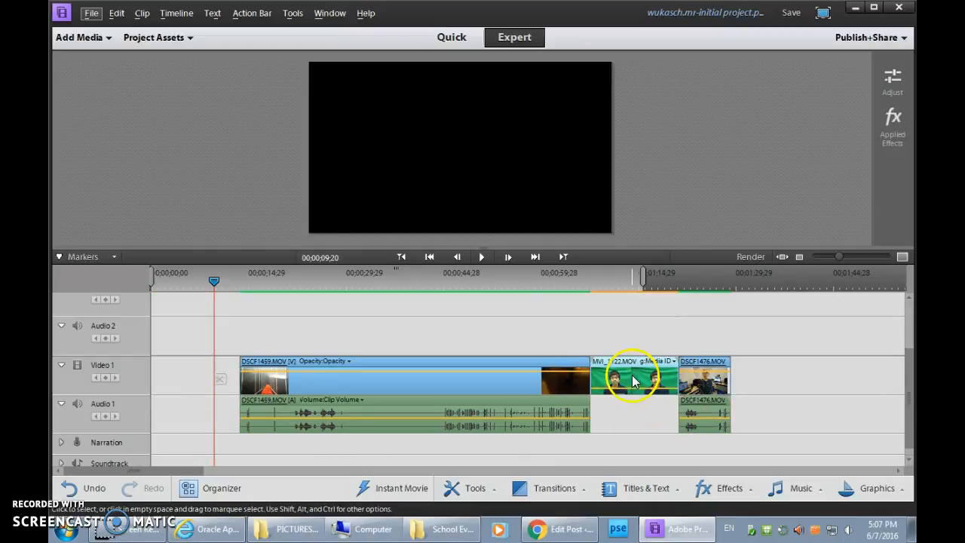
drag(589, 380, 416, 376)
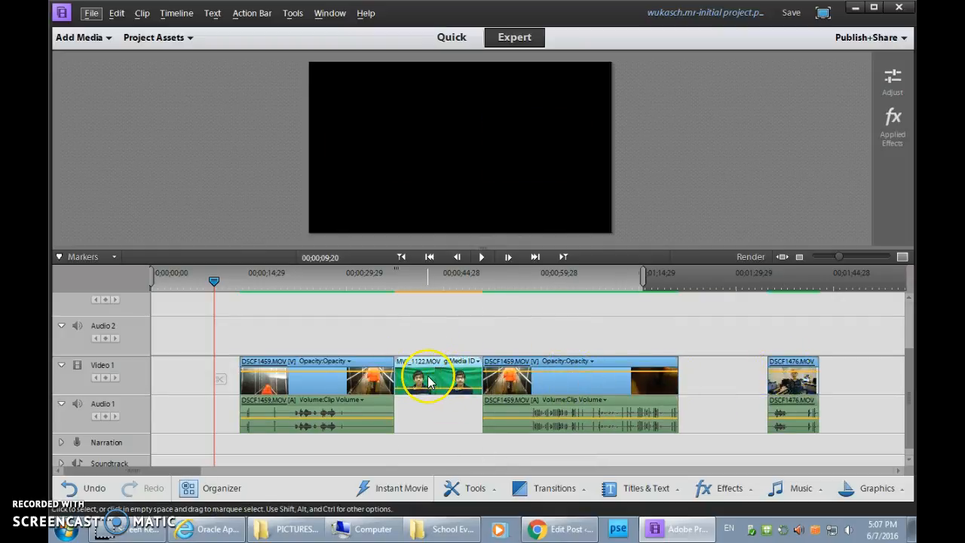
Step: Move the MVI_1122.MOV clip after DSCF1476.MOV, and close the gaps between the DSCF1459.MOV parts and before DSCF1476.MOV
drag(426, 382, 851, 394)
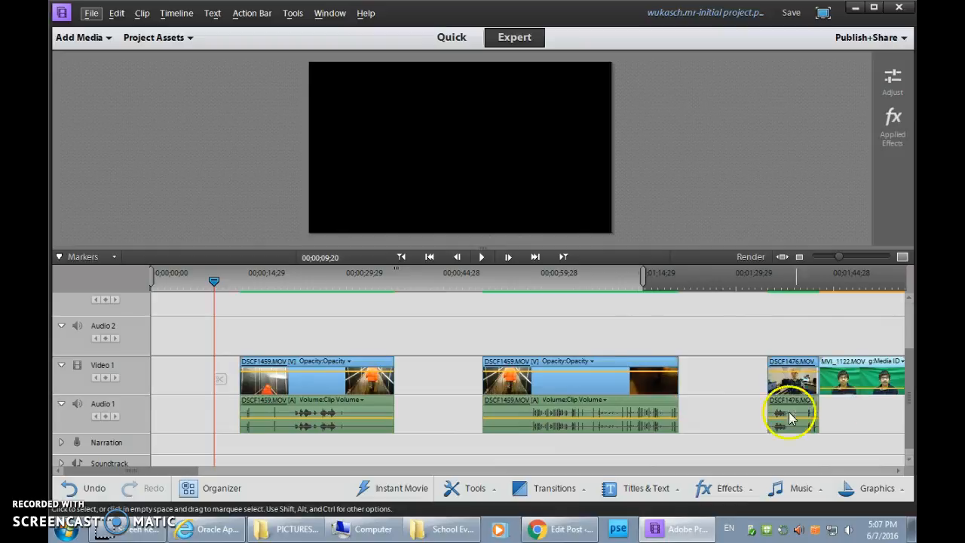
right_click(433, 381)
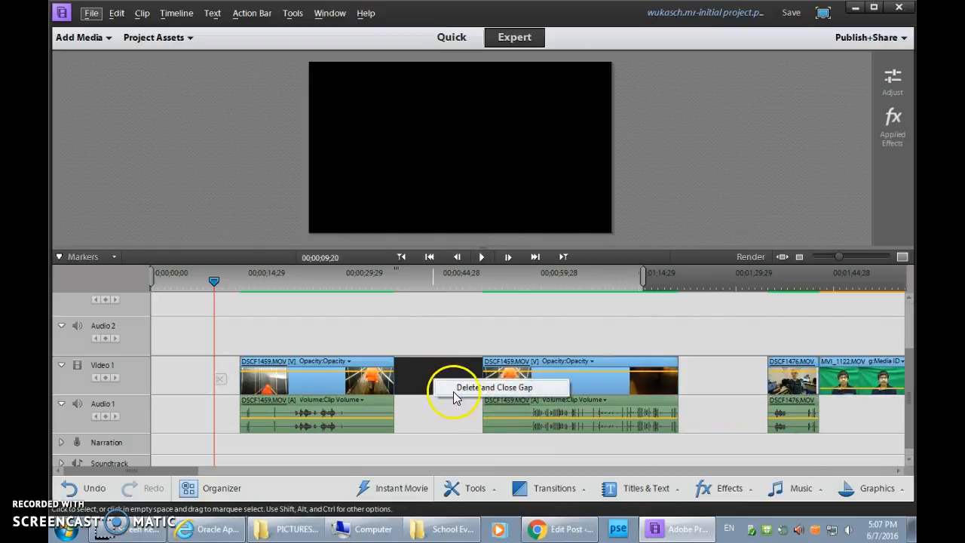
click(464, 389)
right_click(612, 385)
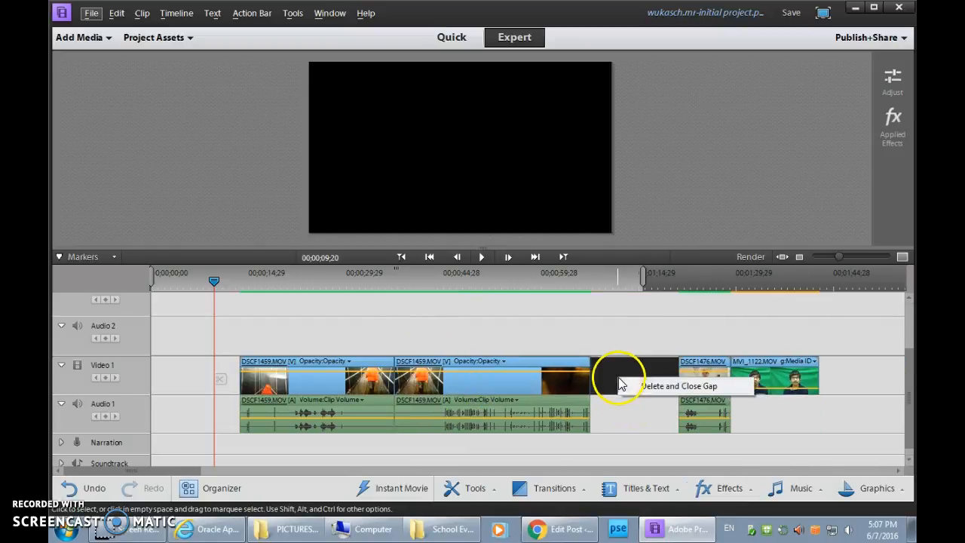
click(662, 388)
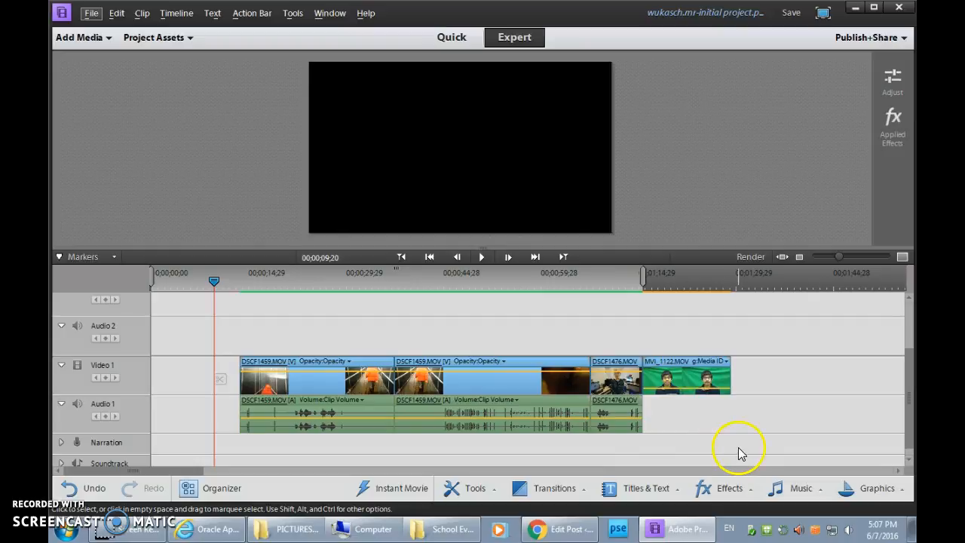
Step: Shift all the timeline clips together to an earlier time, leaving a short gap before the first one
drag(743, 447, 297, 366)
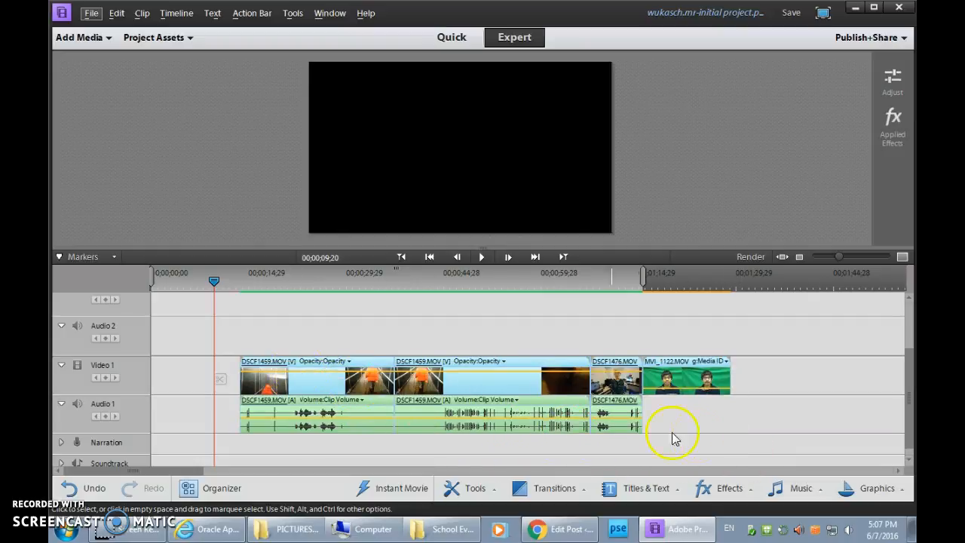
drag(397, 387, 354, 386)
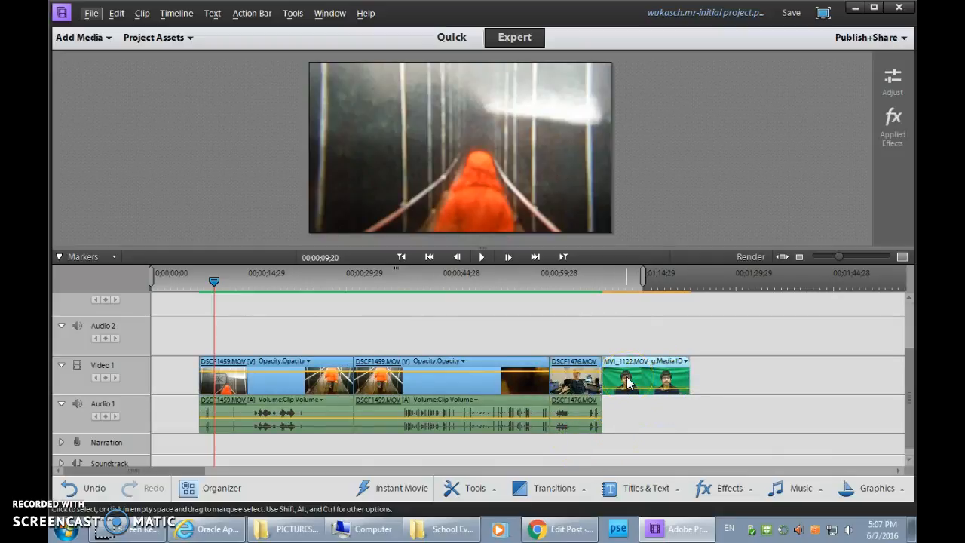
Step: Move the second DSCF1459.MOV part behind DSCF1476.MOV, and close the gaps before MVI_1122.MOV and before DSCF1476.MOV
click(417, 379)
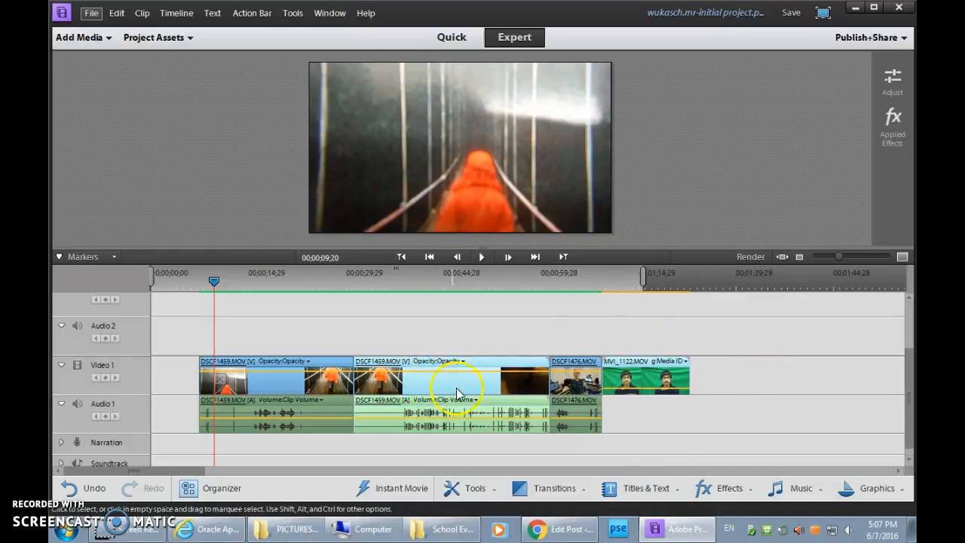
drag(418, 379, 669, 401)
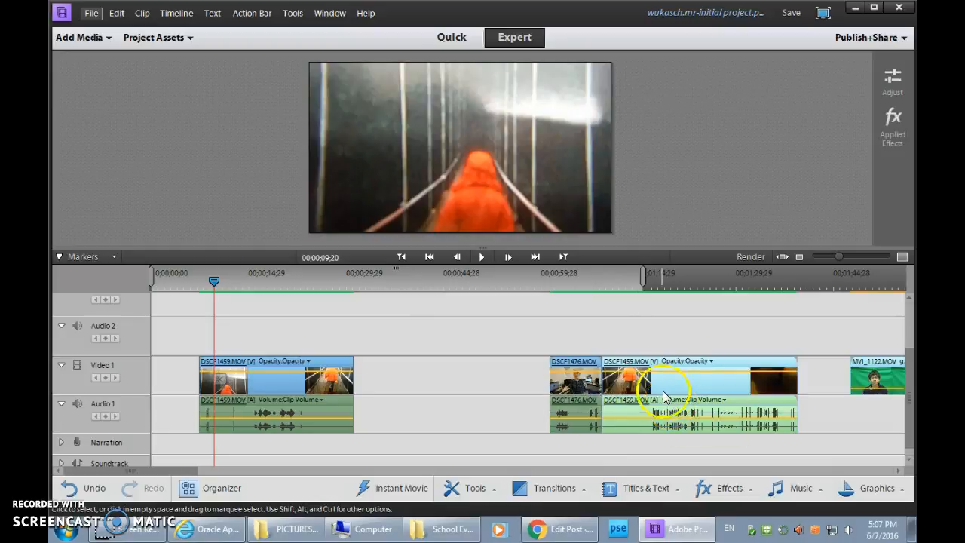
right_click(820, 379)
click(829, 385)
right_click(445, 385)
click(473, 387)
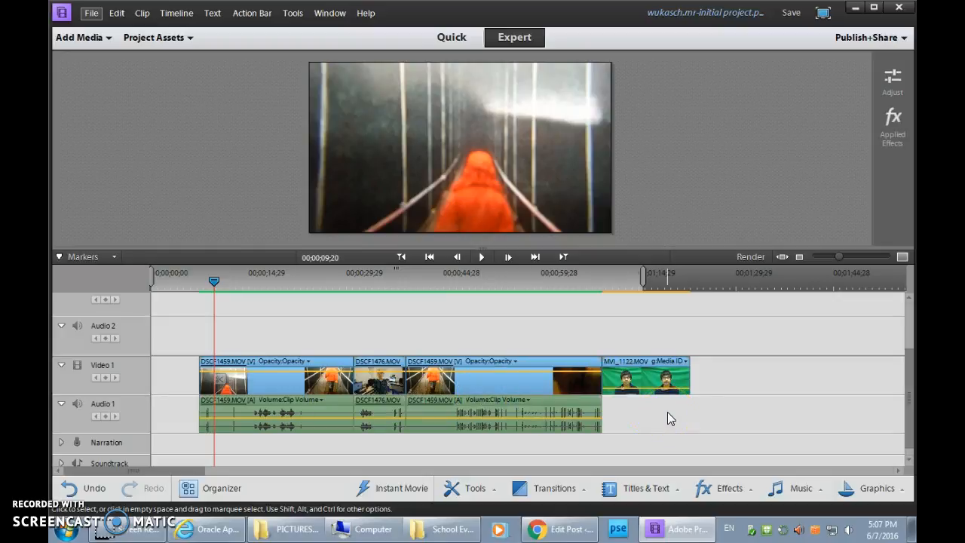
Step: Move the playhead to 00;00;22;12 in the first DSCF1459.MOV part
click(211, 303)
drag(215, 282, 298, 288)
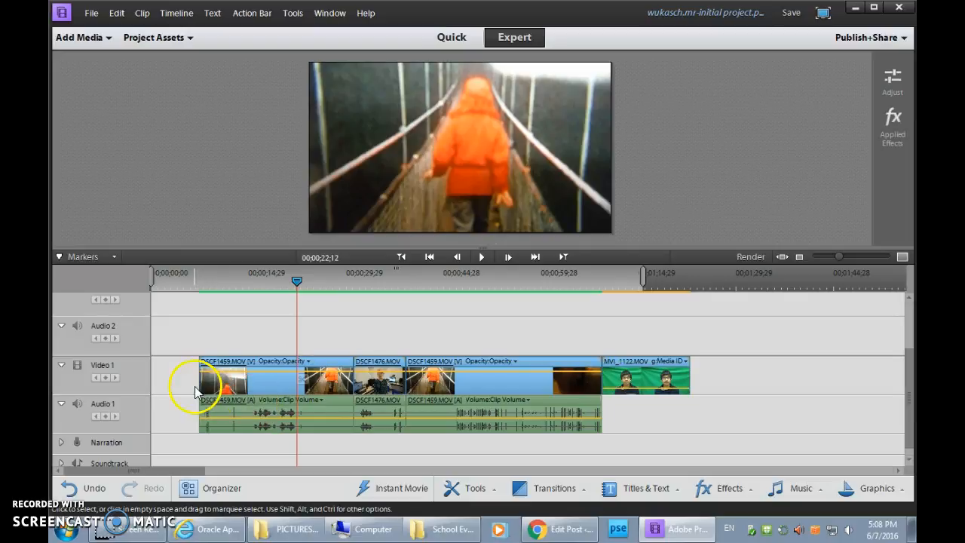
Step: Trim the start of the first DSCF1459.MOV part to 00;00;22;12, preview it from 00;00;07;06, and trim its end to 00;00;13;06
drag(198, 383, 256, 411)
drag(295, 280, 198, 283)
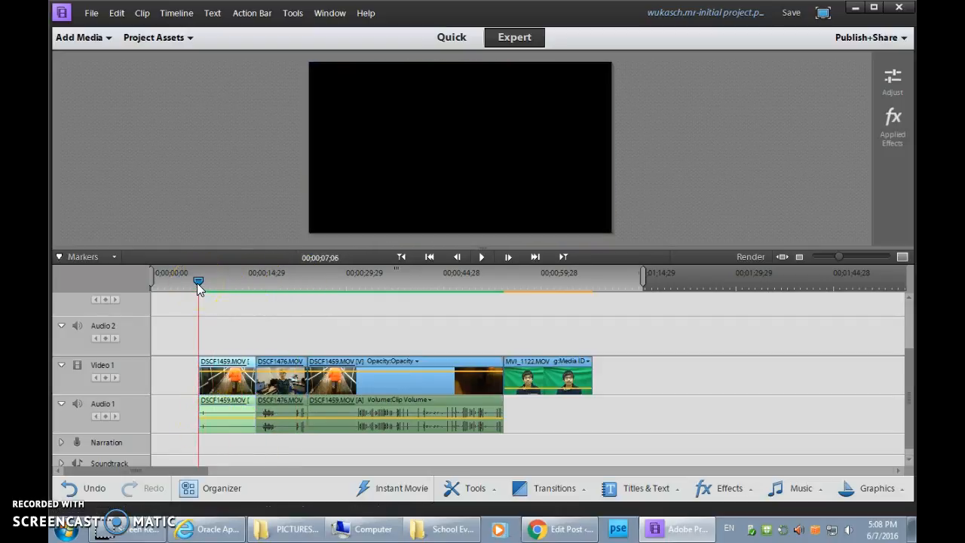
key(space)
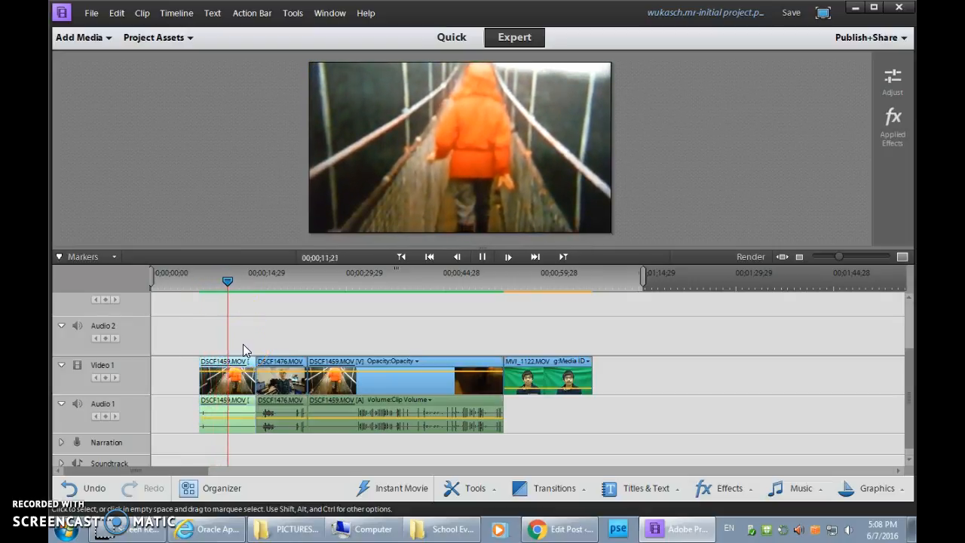
key(space)
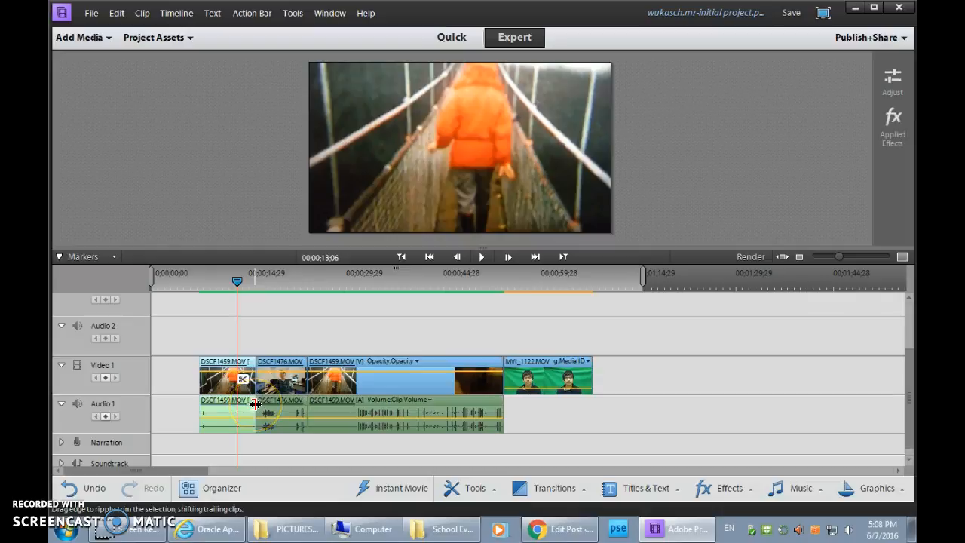
drag(254, 405, 238, 401)
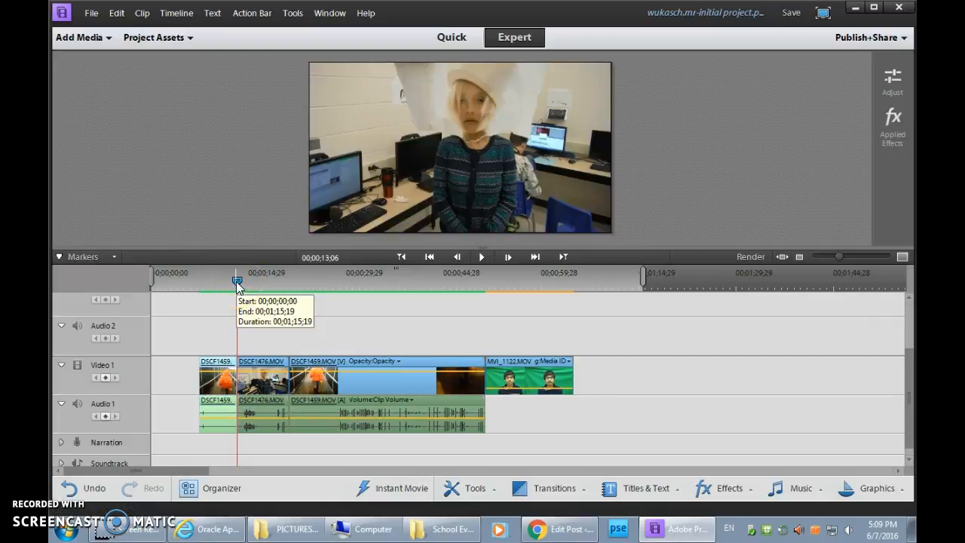
Step: Trim the end of the DSCF1476.MOV clip to the playhead placed at 00;00;19;21
drag(238, 280, 281, 283)
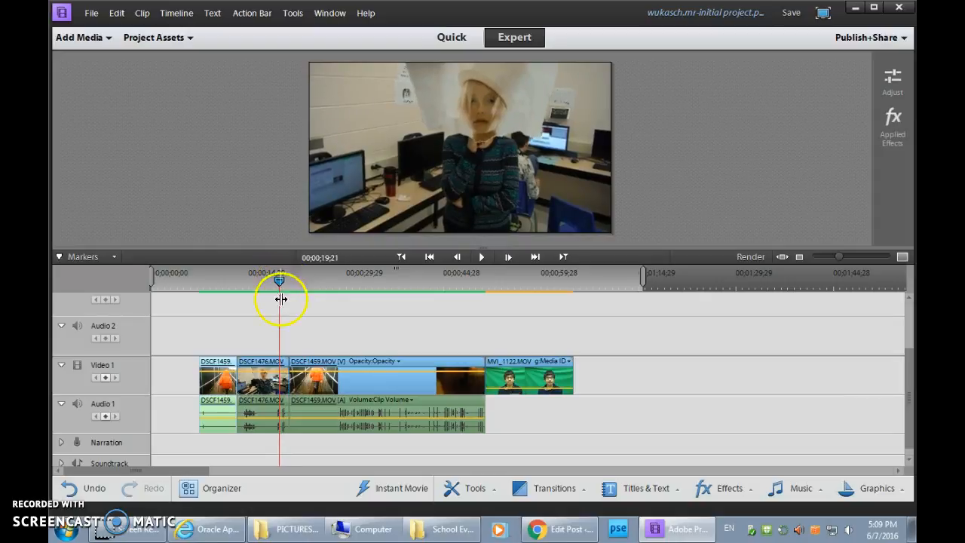
click(288, 395)
drag(288, 395, 278, 394)
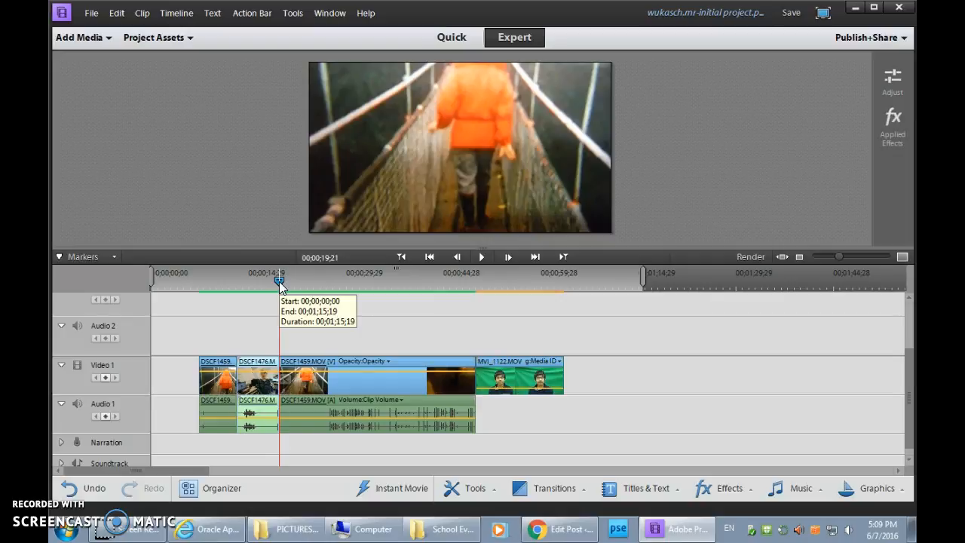
Step: Split the DSCF1459.MOV part that follows DSCF1476.MOV at 00;00;35;07
drag(279, 283, 381, 295)
click(385, 379)
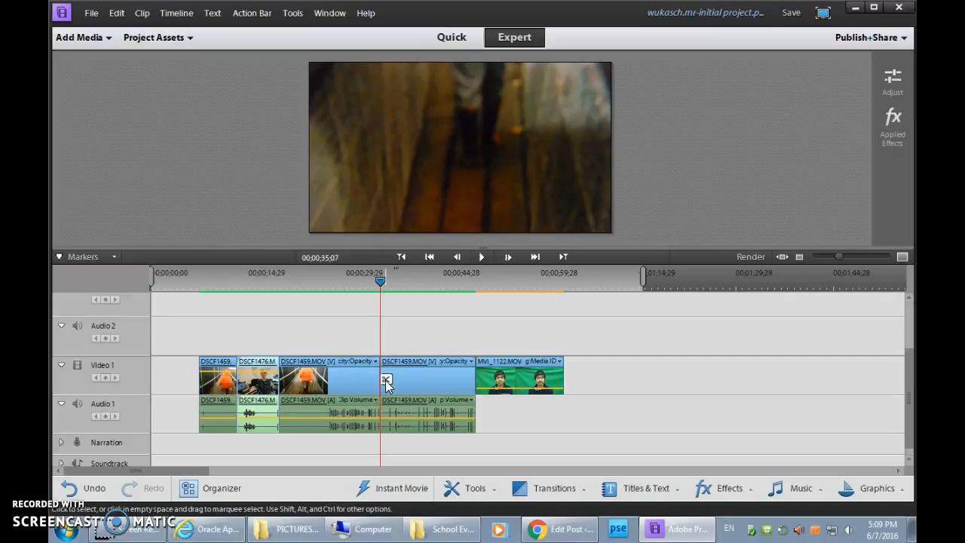
click(385, 380)
Step: Move the newly split last DSCF1459.MOV part beyond MVI_1122.MOV and return it to its original place
drag(412, 388, 654, 404)
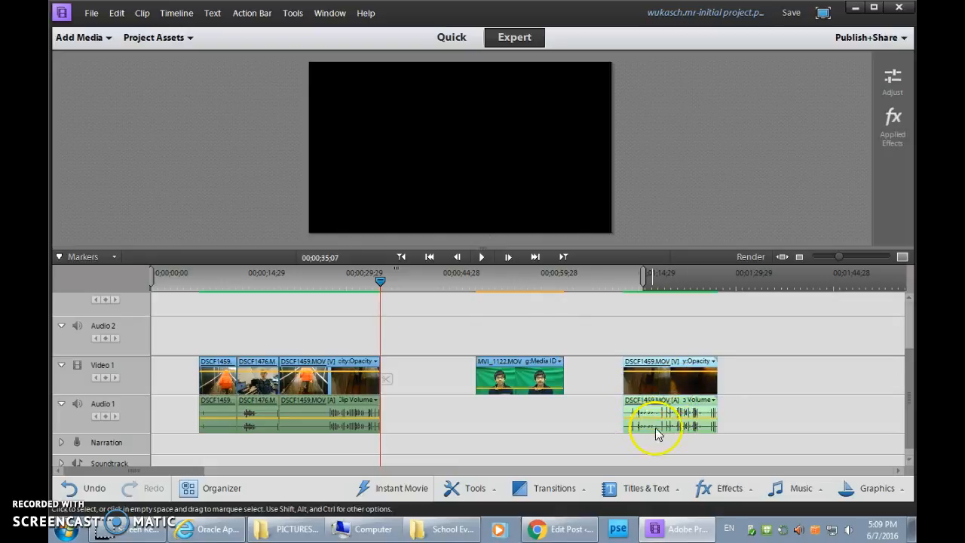
click(668, 384)
click(653, 388)
click(662, 387)
drag(657, 388, 422, 388)
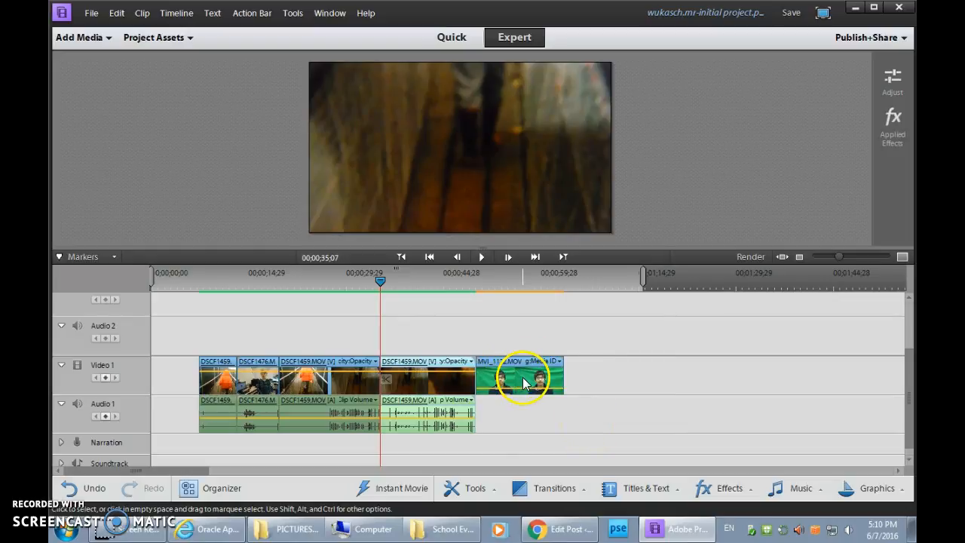
Step: Move MVI_1122.MOV onto Video 2 above the first clips, starting with them, and place the playhead at 00;00;14;02
drag(525, 382, 254, 311)
mouse_move(904, 395)
mouse_down()
mouse_move(908, 366)
mouse_move(910, 383)
mouse_up()
drag(383, 276, 243, 280)
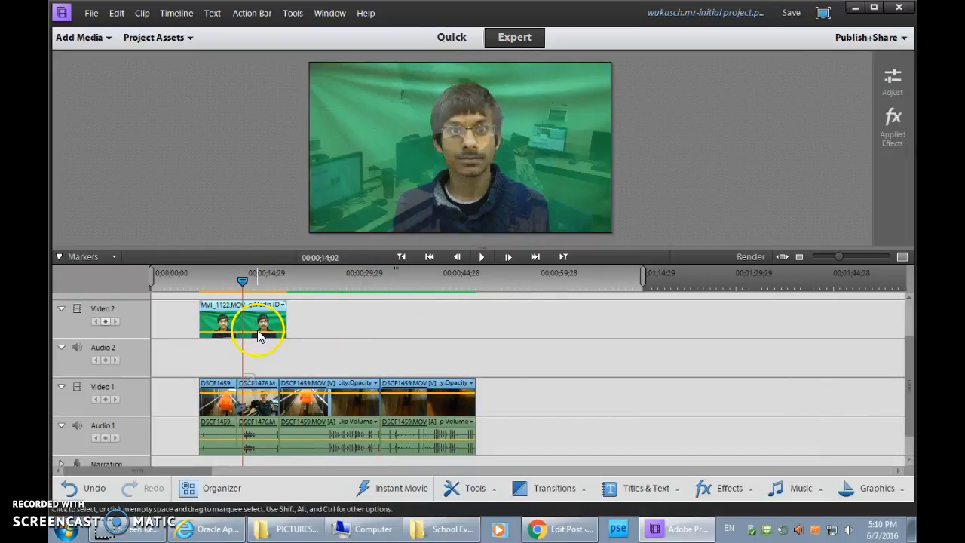
Step: Set the opacity of MVI_1122.MOV on Video 2 to 97.1%
click(893, 124)
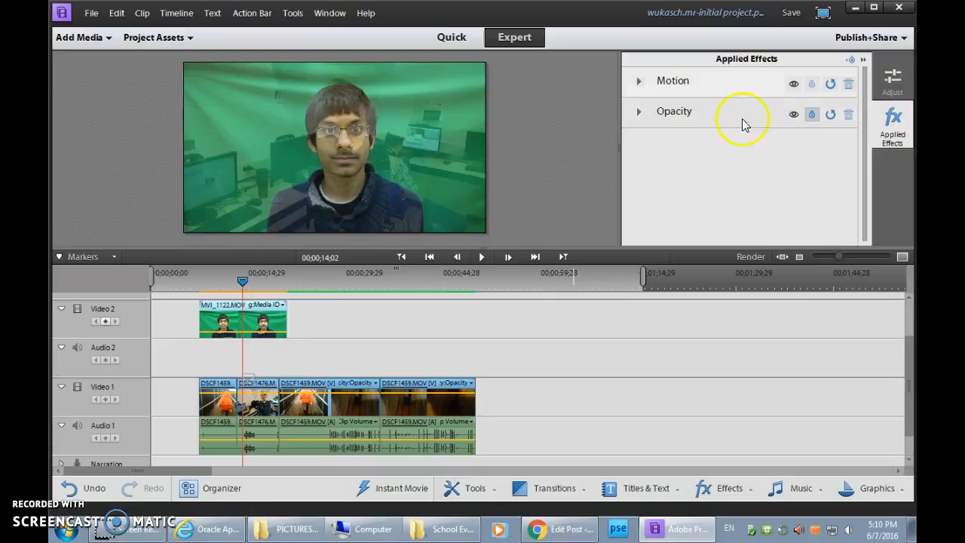
click(639, 111)
drag(773, 149, 825, 150)
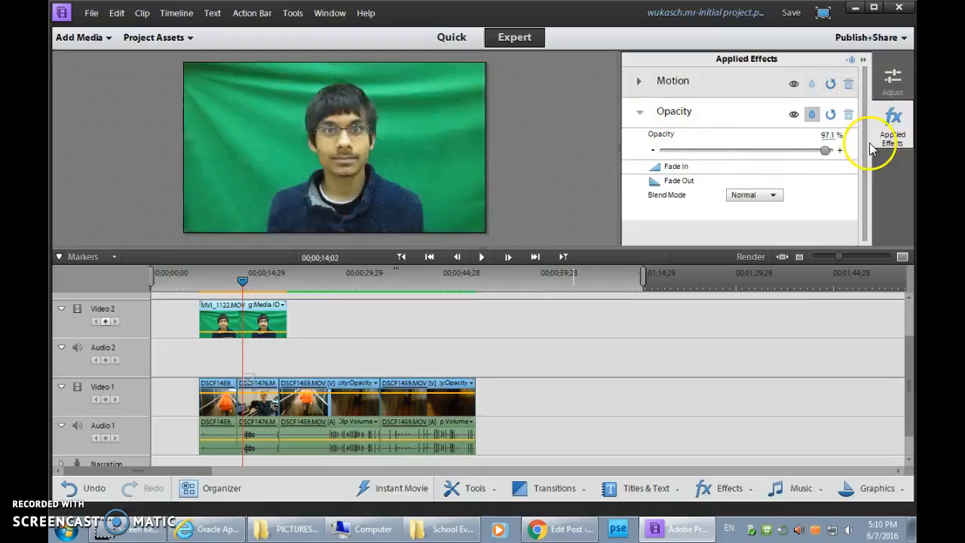
click(872, 142)
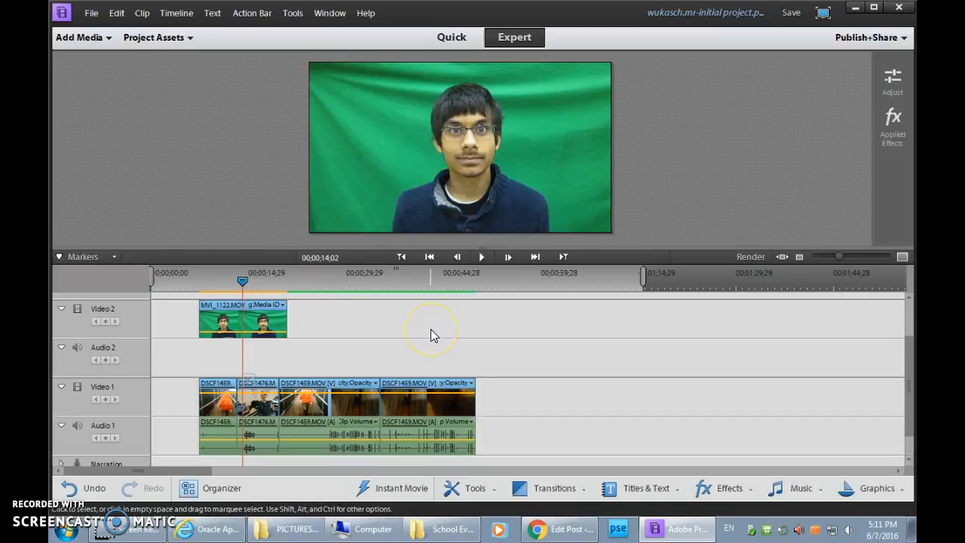
click(419, 203)
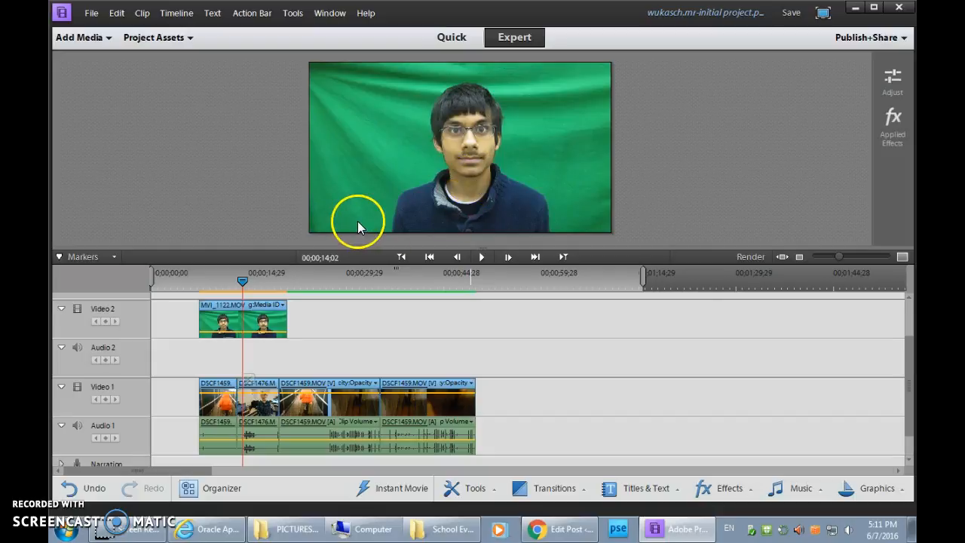
Step: Apply the Green Screen Key effect from the Keying category to MVI_1122.MOV on Video 2
click(748, 492)
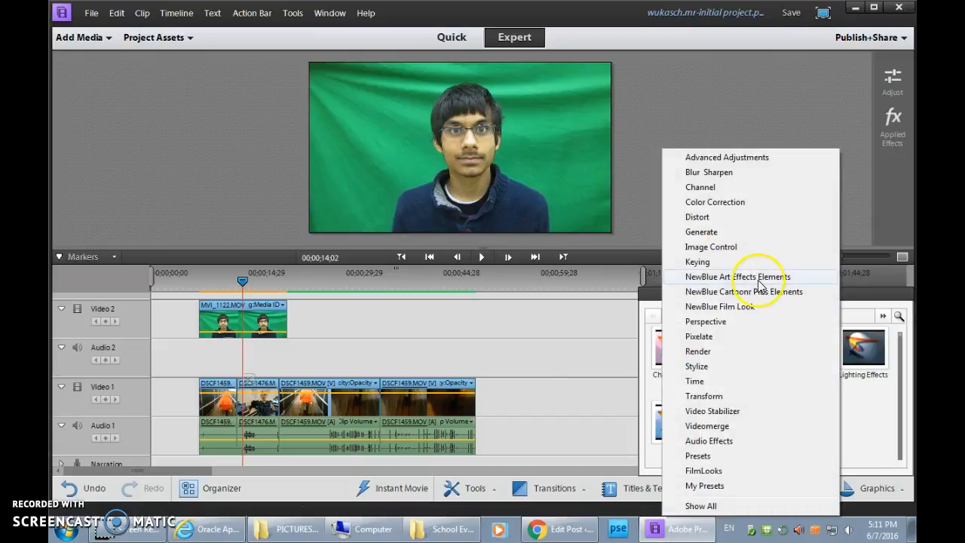
click(697, 261)
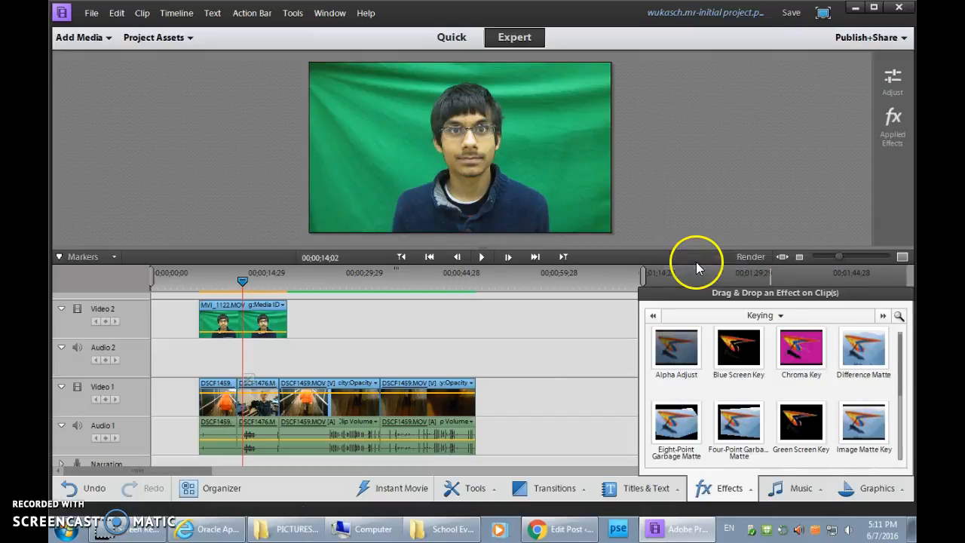
scroll(902, 367, up, 1)
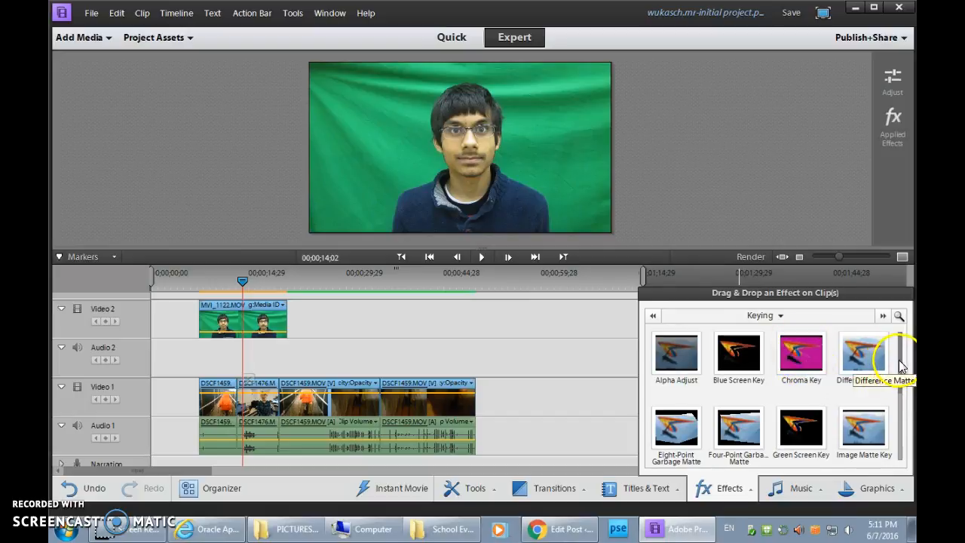
mouse_move(902, 366)
mouse_down()
mouse_move(904, 394)
mouse_move(902, 351)
mouse_up()
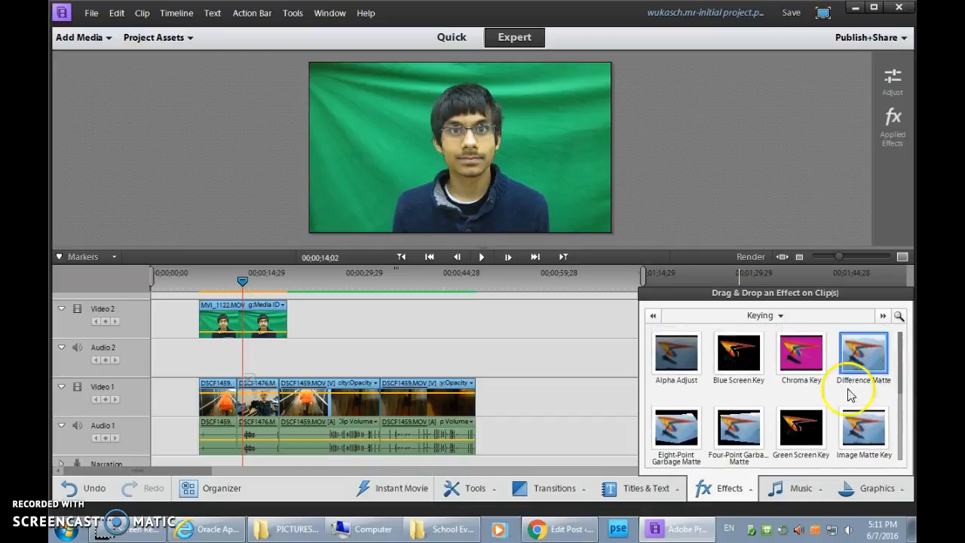
drag(807, 435, 260, 323)
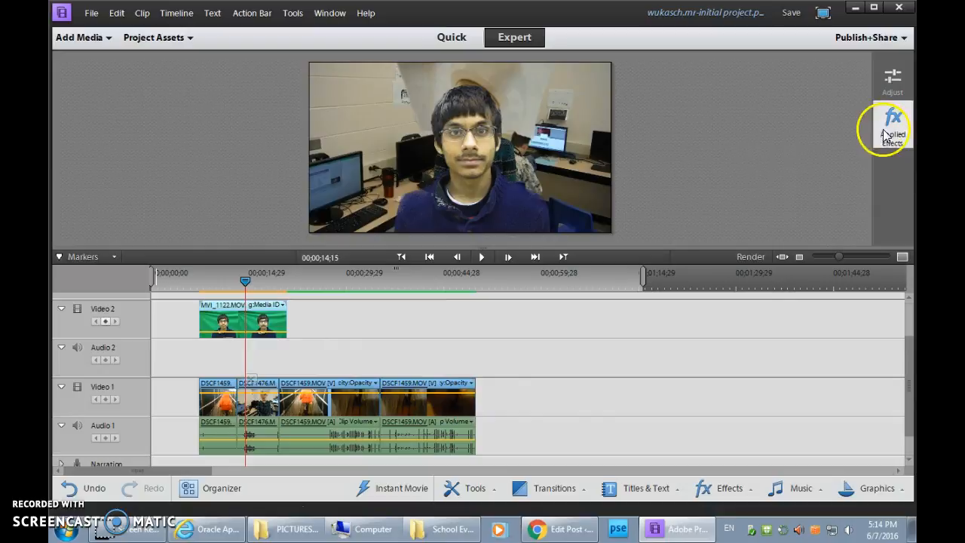
Step: With the playhead at 00;00;11;07, set the Green Screen Key's Threshold to 40.0% and Cutoff to 31.4%
click(892, 124)
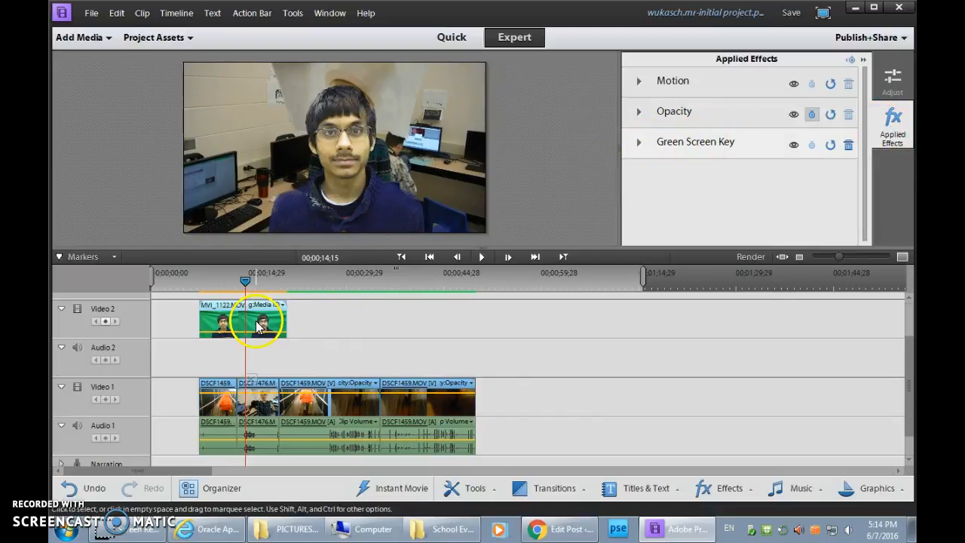
drag(246, 281, 225, 283)
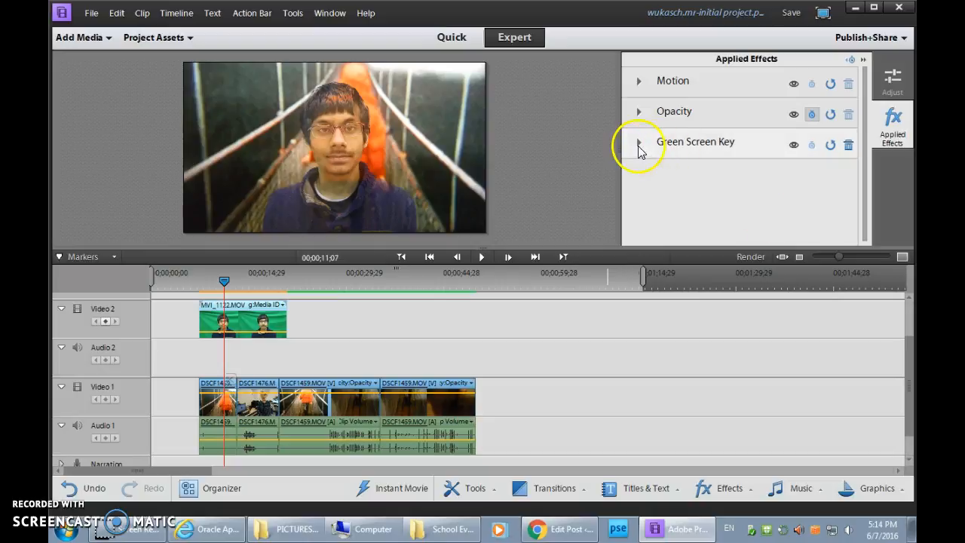
click(639, 143)
scroll(870, 147, down, 1)
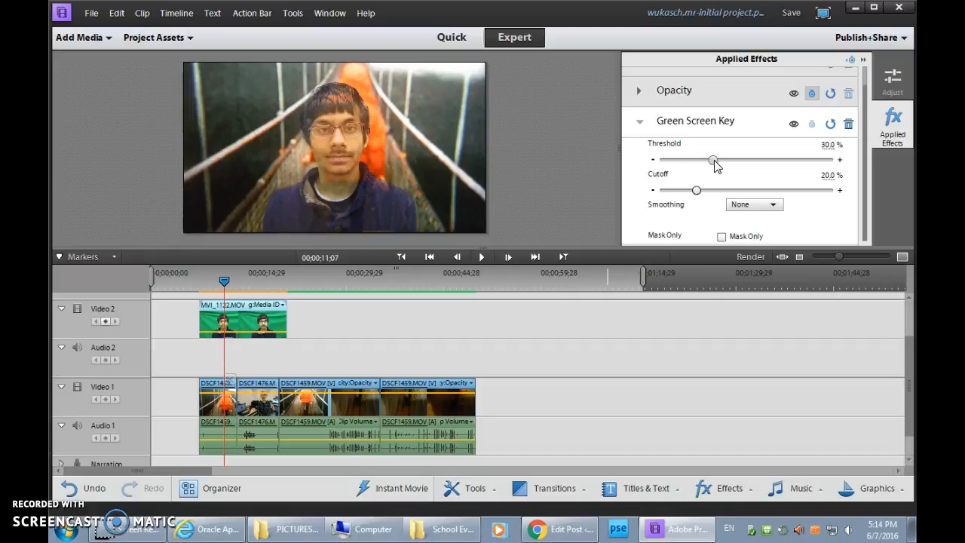
mouse_move(722, 162)
mouse_down()
mouse_move(704, 162)
mouse_move(729, 160)
mouse_up()
drag(695, 191, 718, 197)
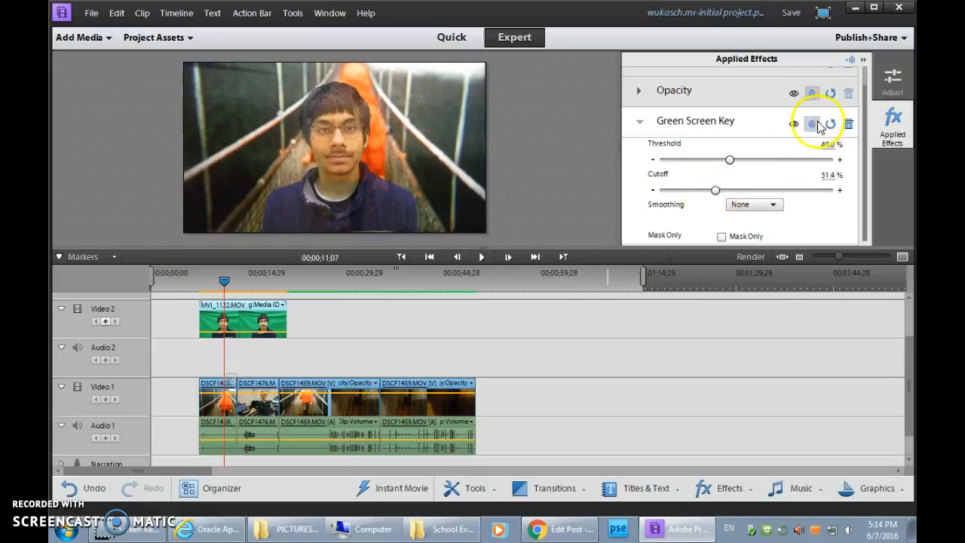
Step: Reset the opacity of MVI_1122.MOV to 100%
drag(866, 87, 867, 73)
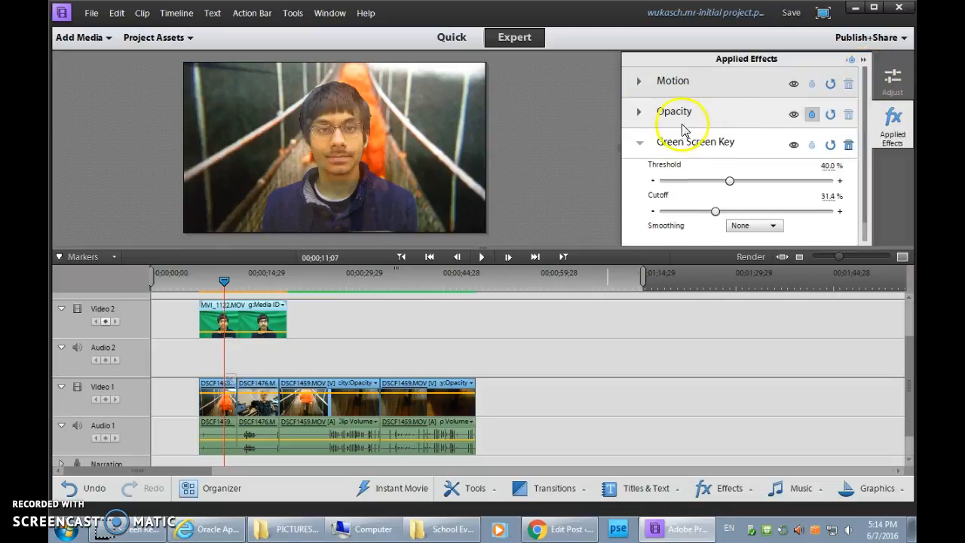
click(638, 110)
click(830, 114)
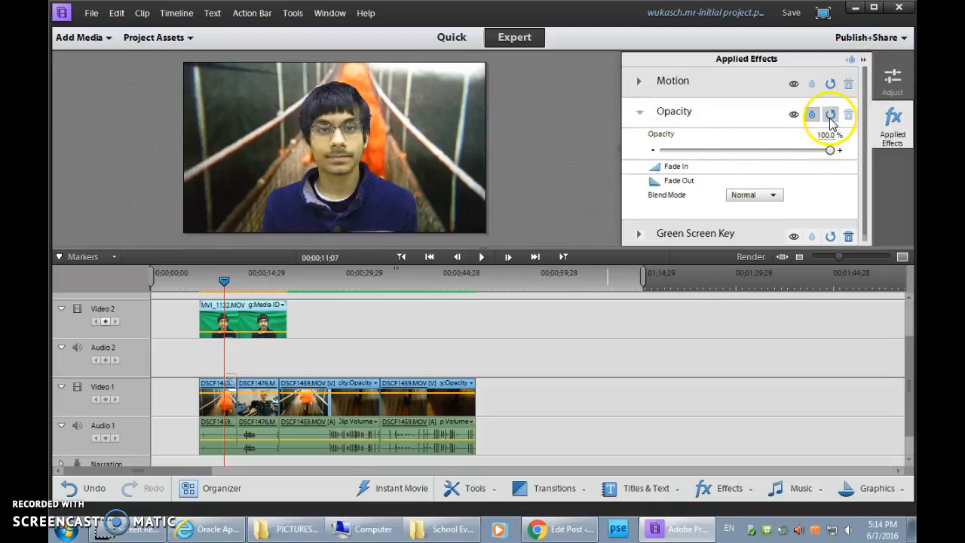
click(638, 112)
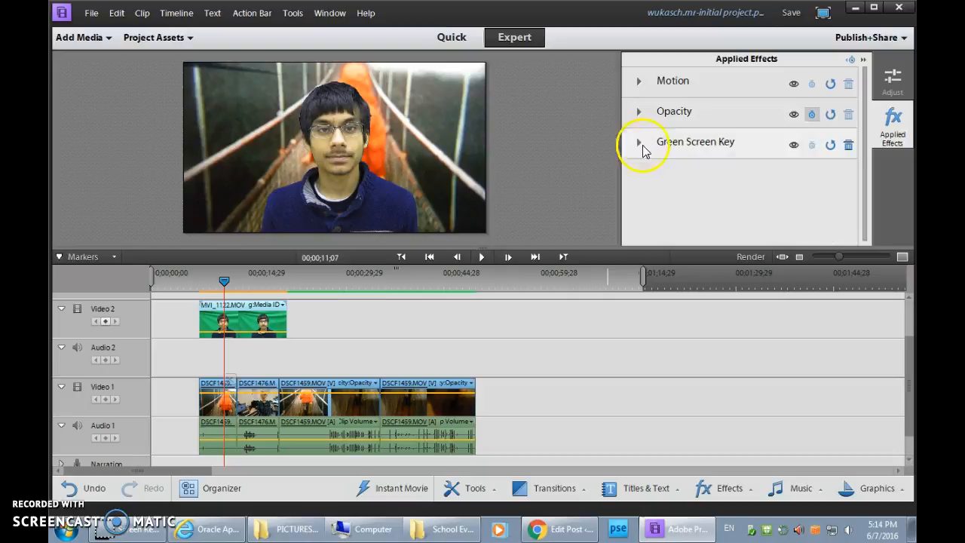
Step: Refine the Green Screen Key with Threshold at 38.0%, Cutoff at 31.0% and Smoothing set to High
click(640, 143)
drag(730, 181, 737, 181)
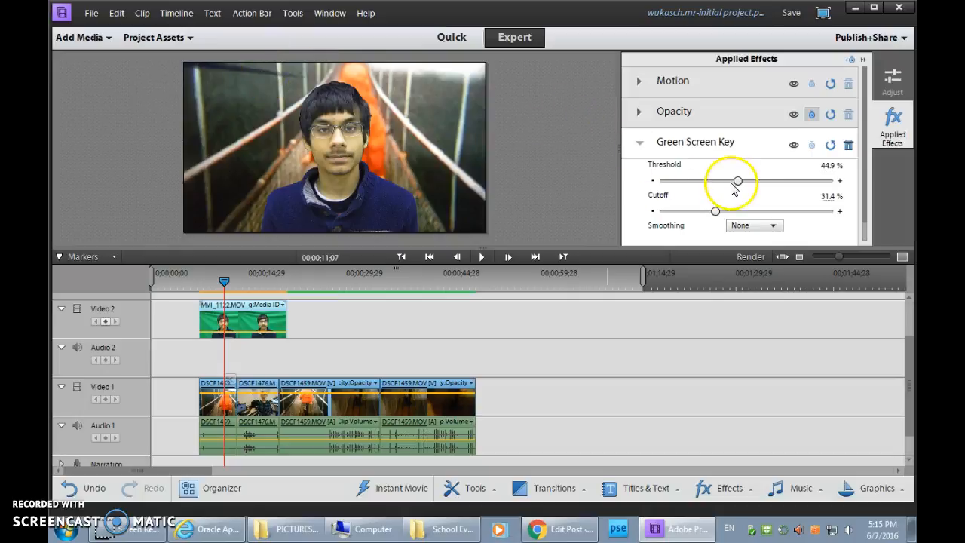
drag(736, 182, 710, 212)
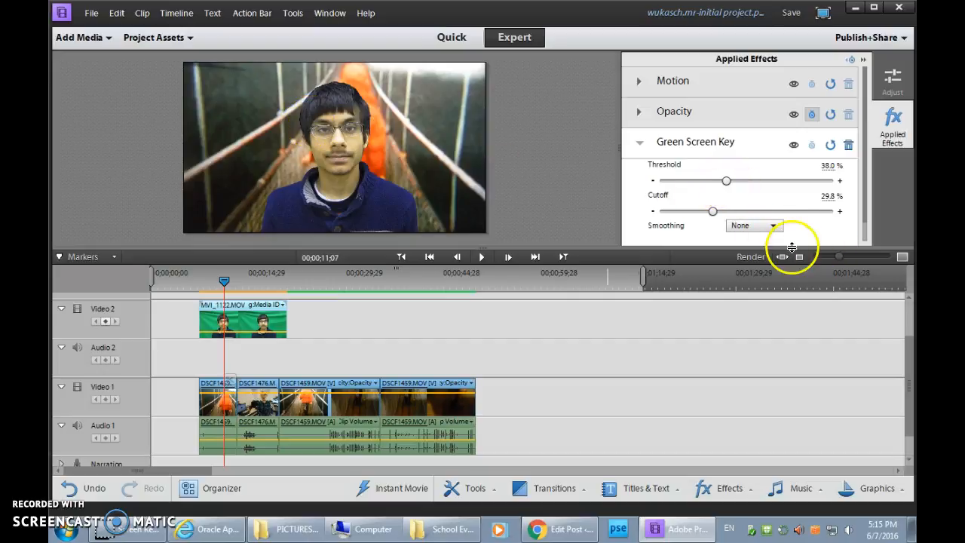
scroll(866, 214, down, 1)
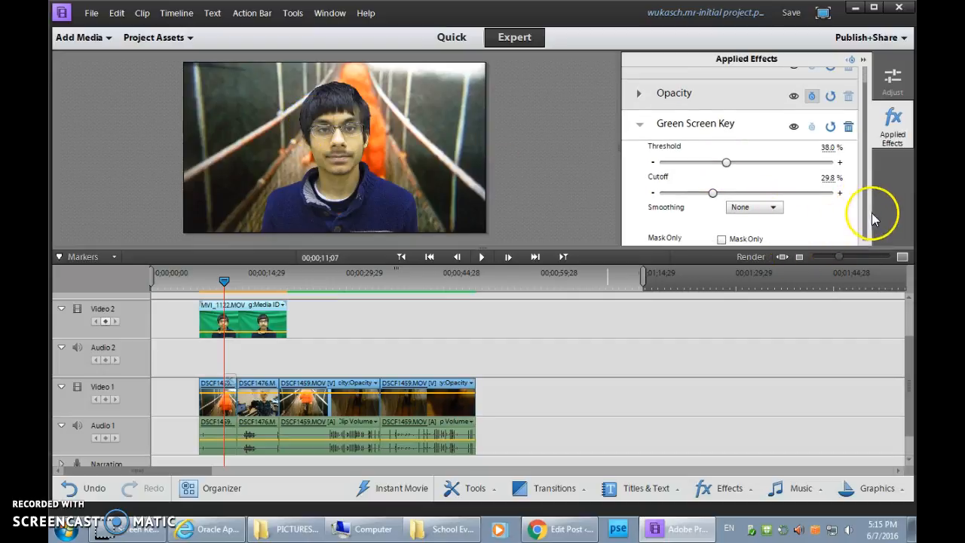
click(777, 212)
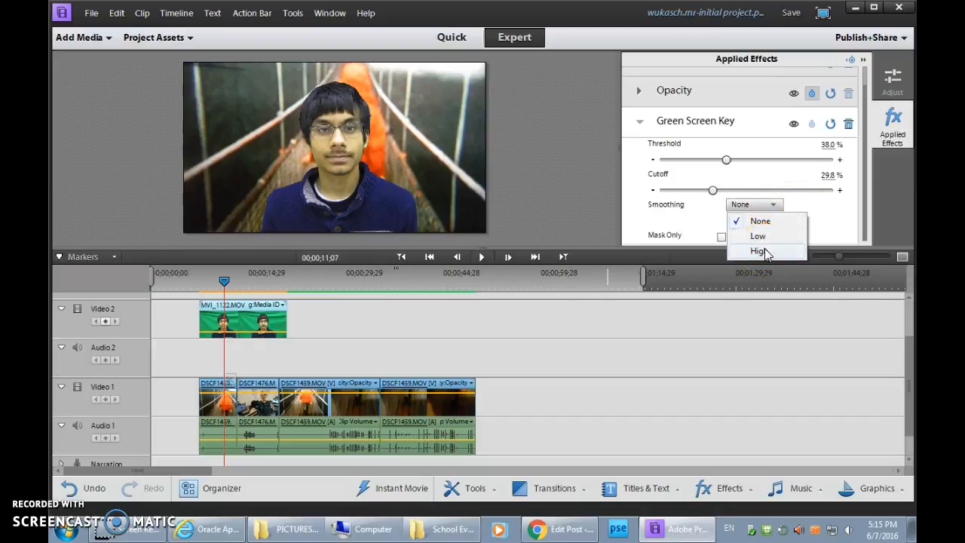
click(758, 251)
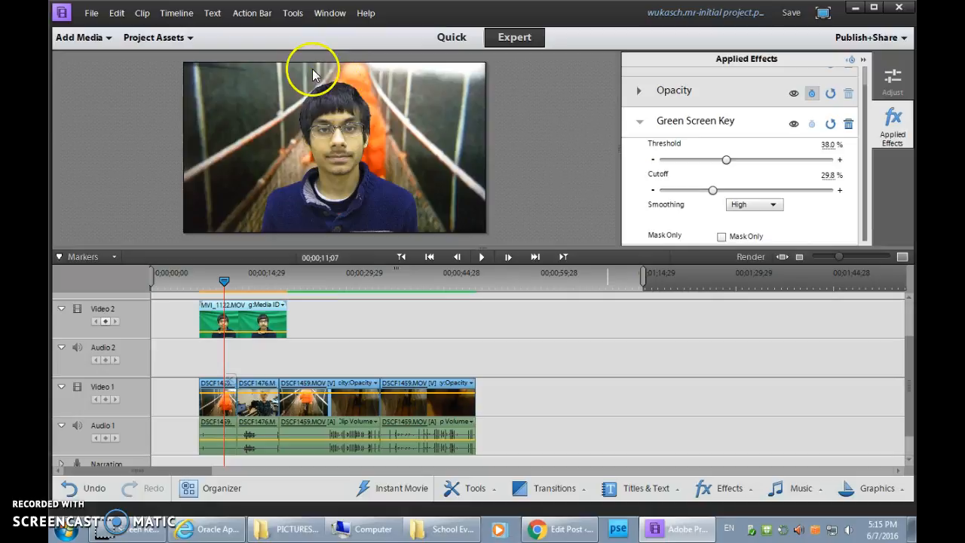
drag(712, 192, 714, 193)
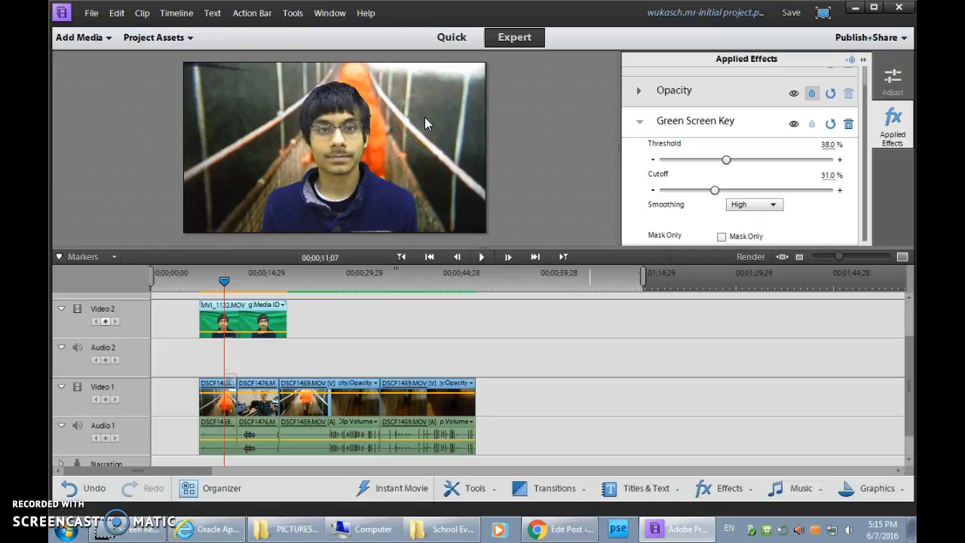
Step: Save the project
click(526, 393)
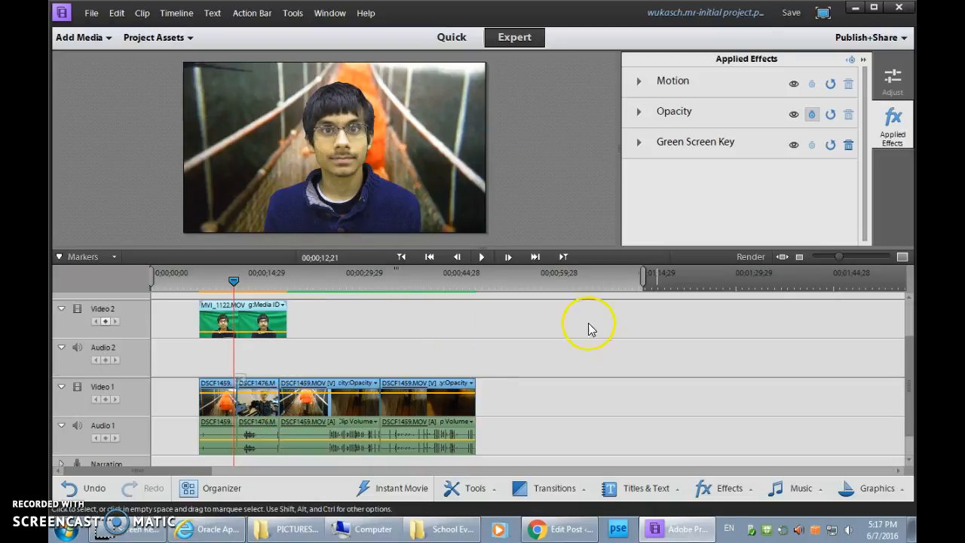
click(791, 12)
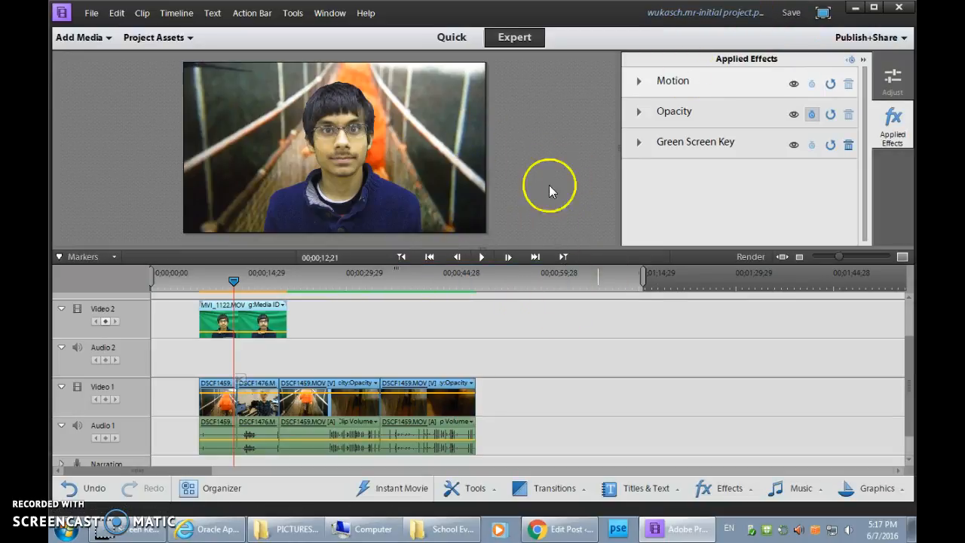
mouse_move(907, 370)
mouse_down()
mouse_move(910, 347)
mouse_move(909, 367)
mouse_up()
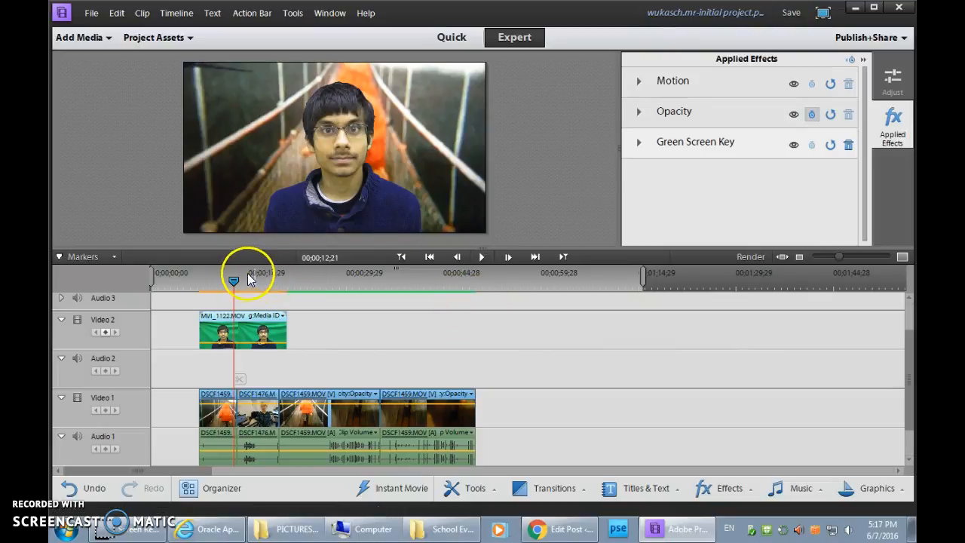
Step: Import Cat Power_The Covers Record_12_Sea Of Love.mp3 from the Songs folder and place it at the start of the Soundtrack track
scroll(699, 377, down, 5)
scroll(699, 376, up, 2)
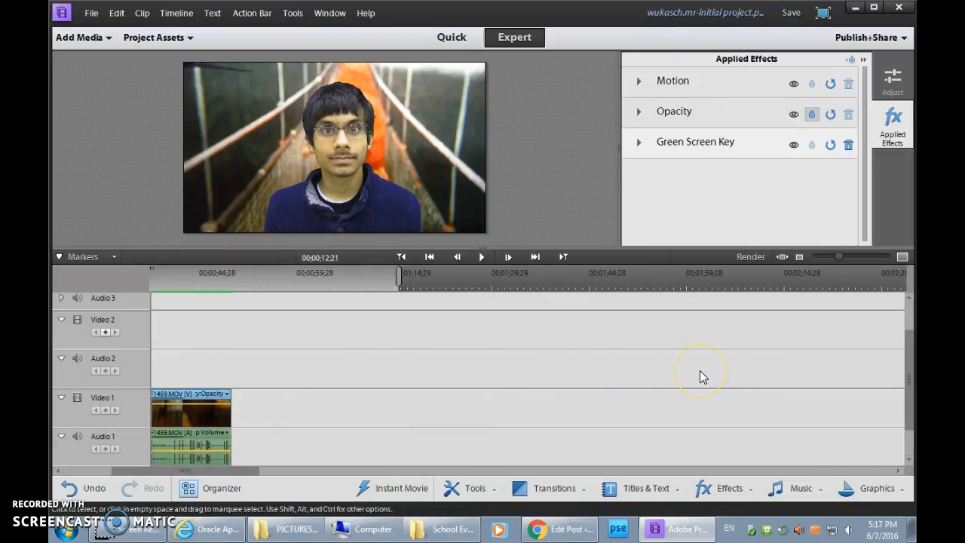
scroll(699, 370, up, 3)
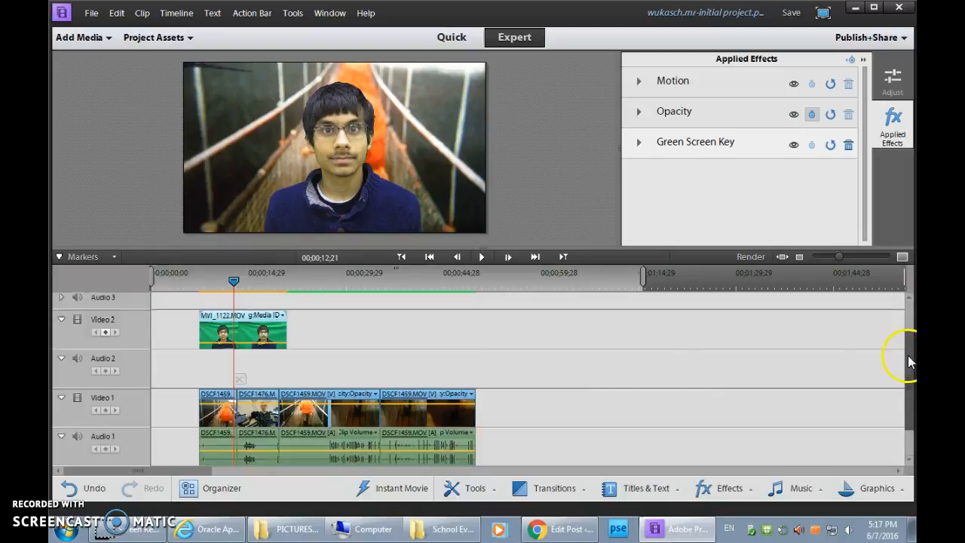
drag(908, 362, 909, 390)
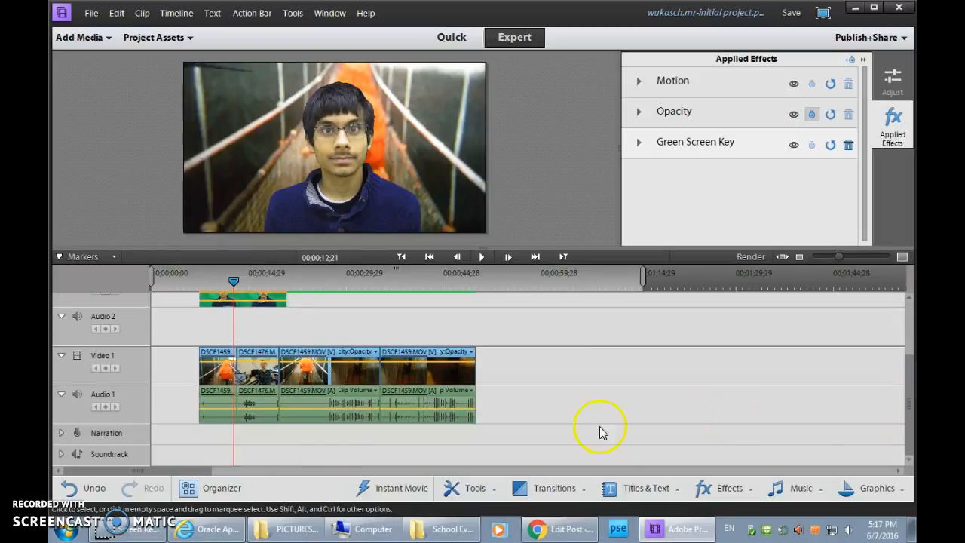
click(75, 39)
click(82, 377)
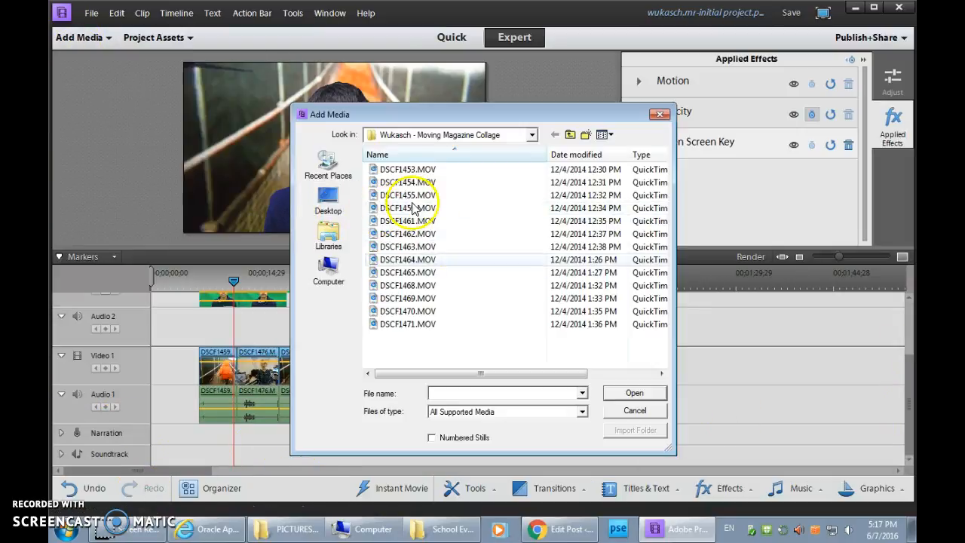
click(570, 134)
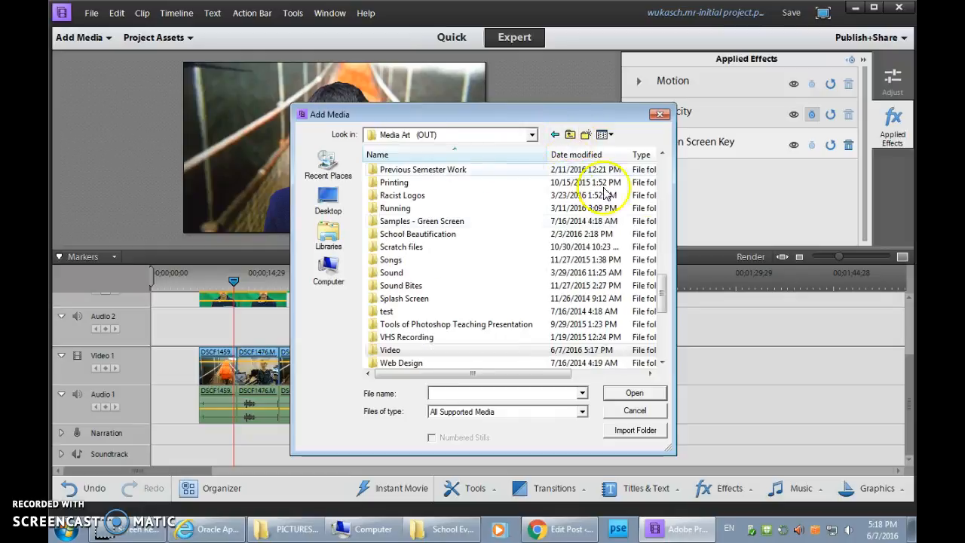
drag(664, 293, 663, 303)
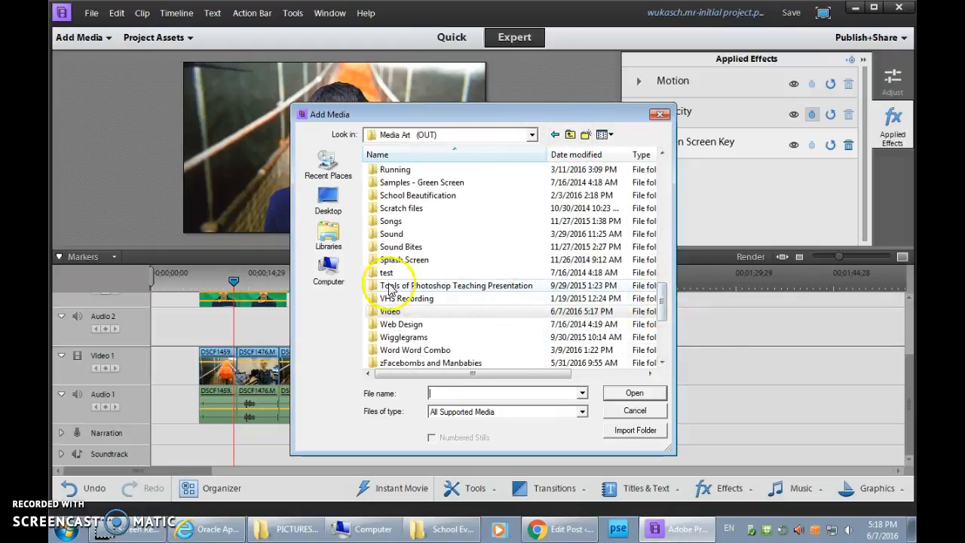
click(399, 222)
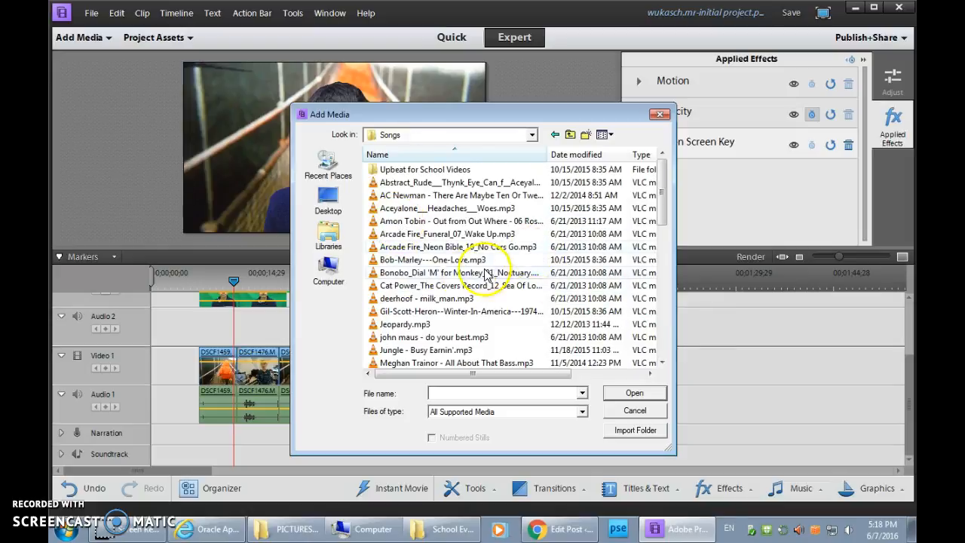
click(452, 285)
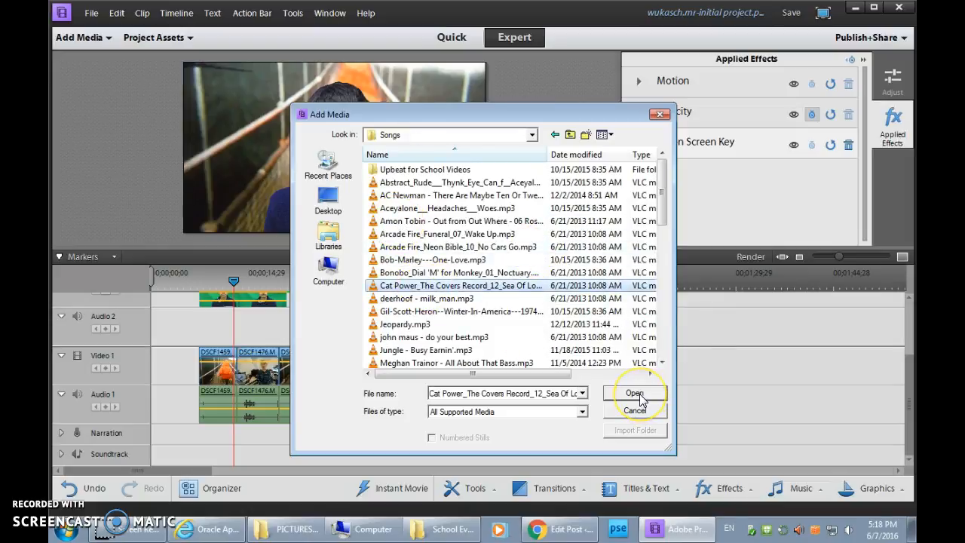
click(634, 394)
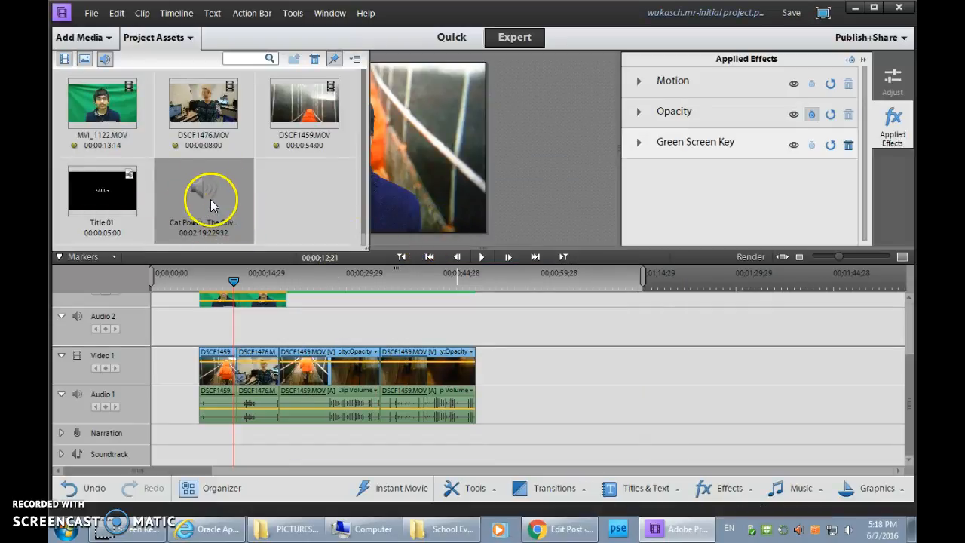
drag(190, 196, 160, 454)
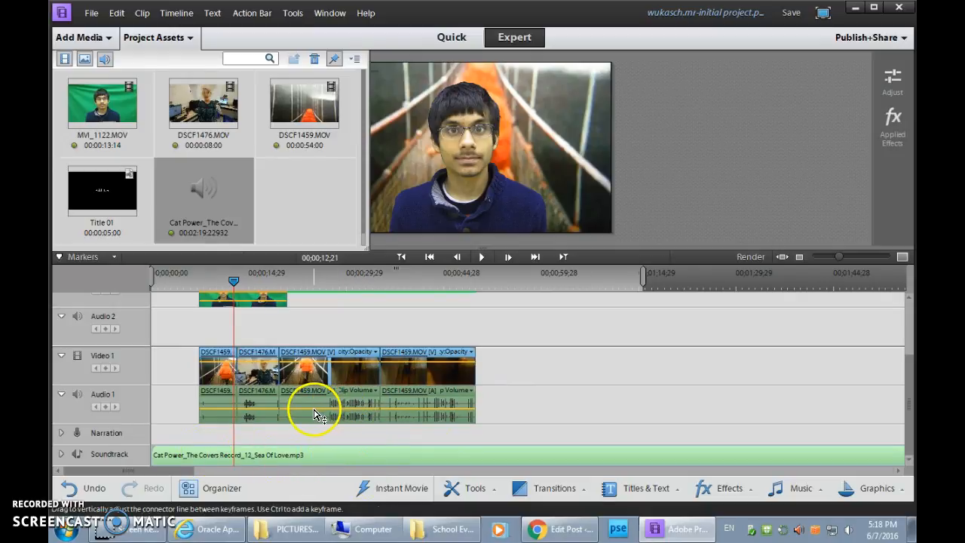
drag(322, 410, 321, 410)
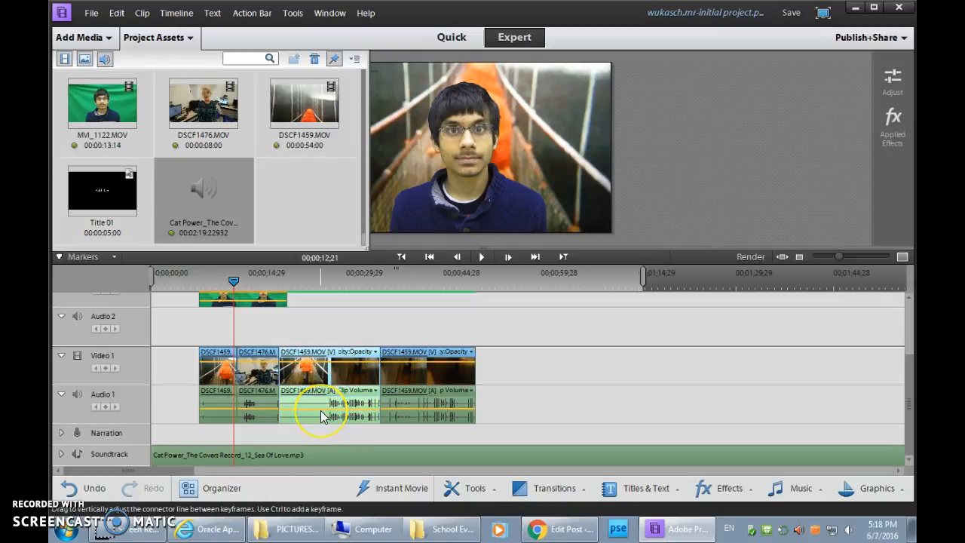
click(295, 313)
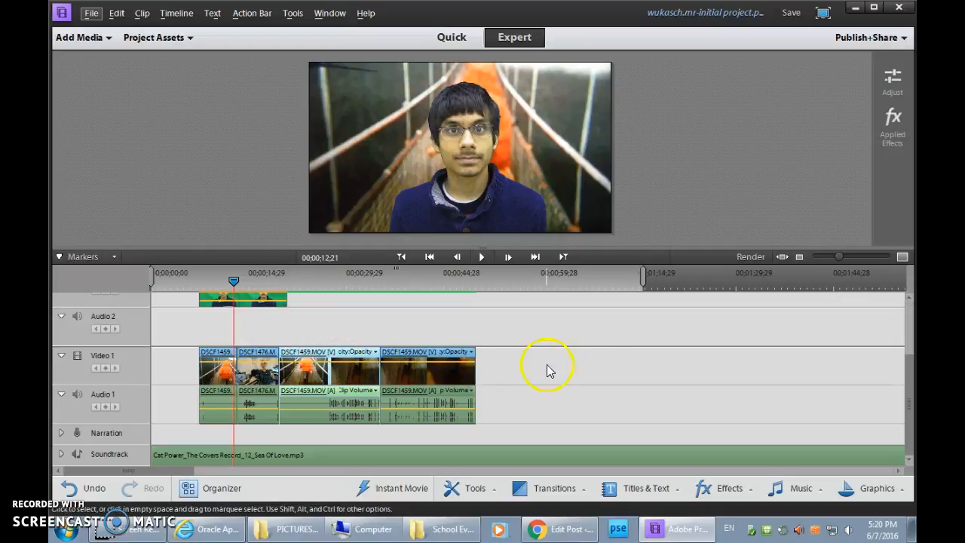
mouse_move(909, 373)
mouse_down()
mouse_move(909, 312)
mouse_move(914, 372)
mouse_move(911, 363)
mouse_up()
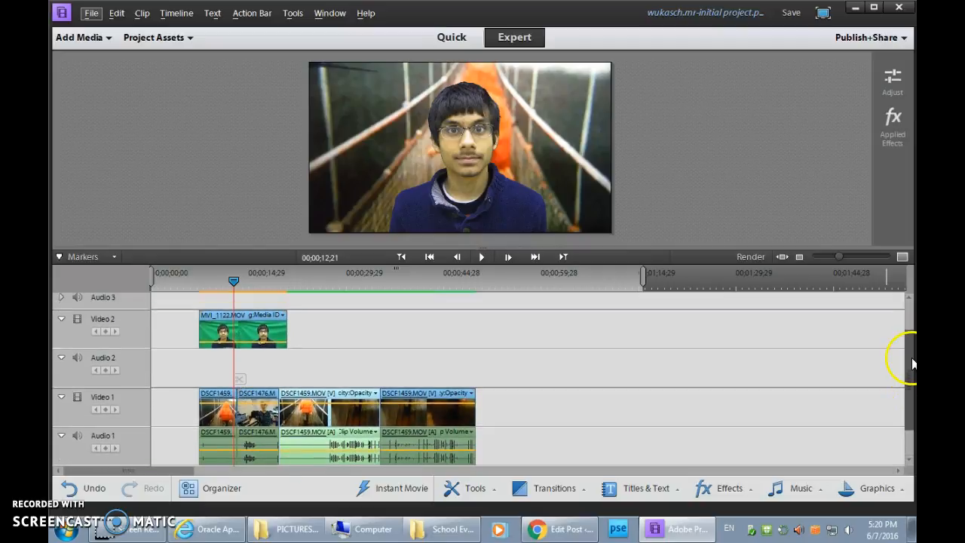